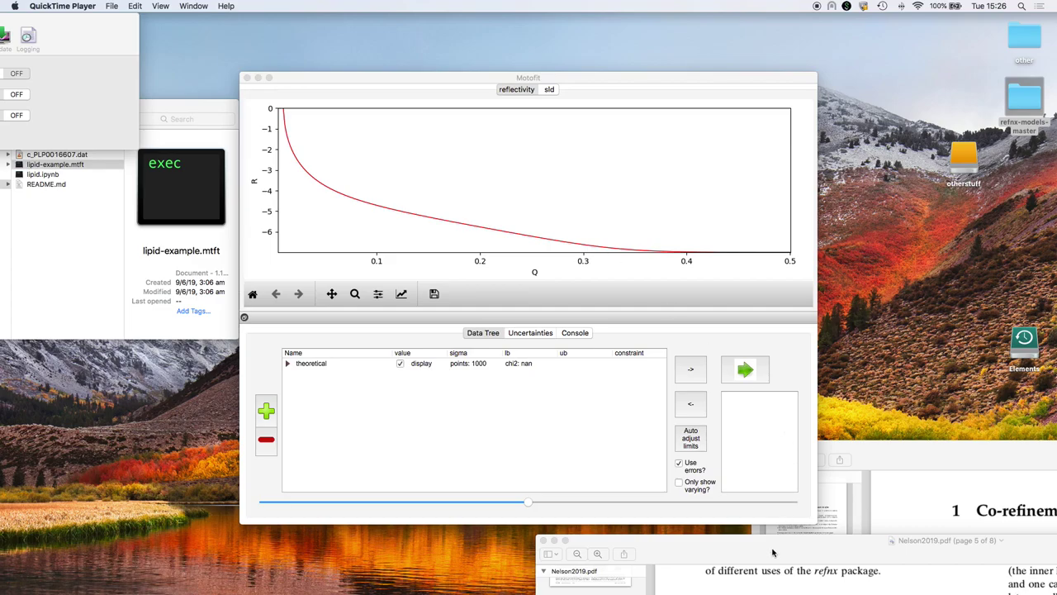
# Return the Nelson2019 paper to page 1, then bring the lipid.pdf printout over Motofit.
pyautogui.moveTo(769, 540); pyautogui.dragTo(339, 124)
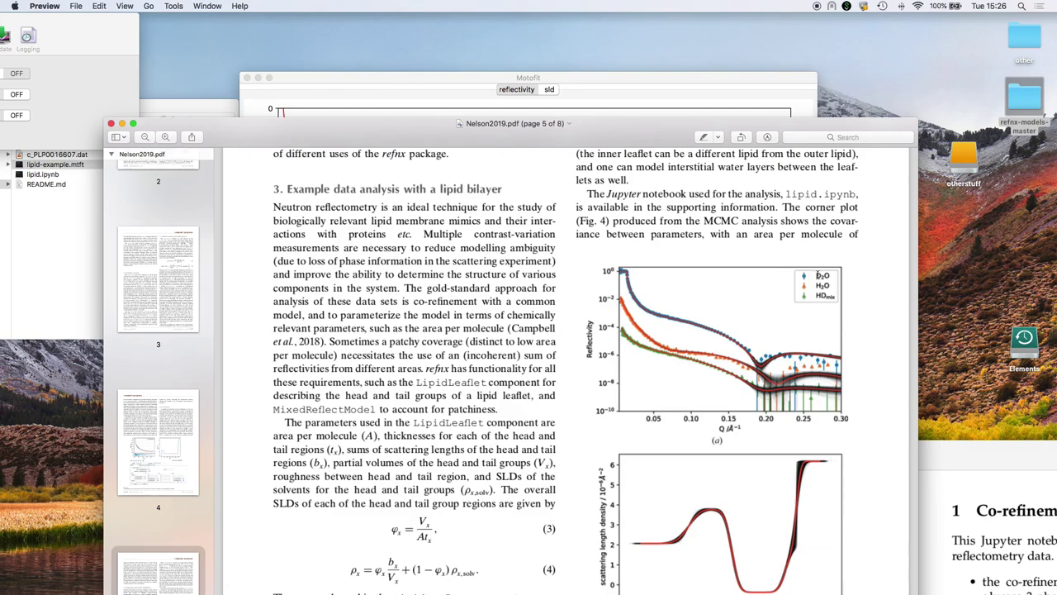
pyautogui.scroll(2, 821, 299)
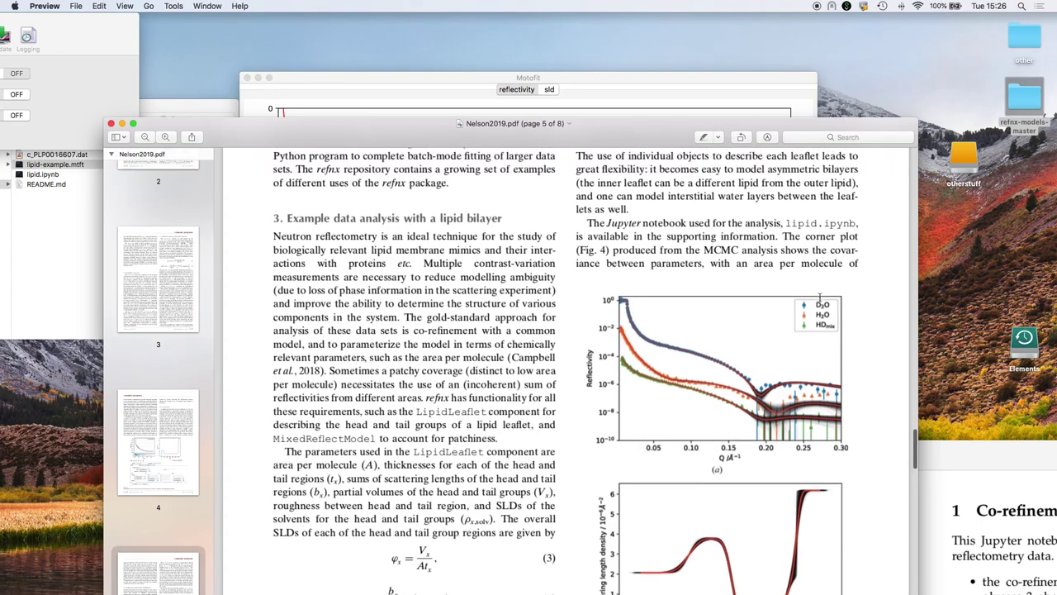
pyautogui.moveTo(915, 444); pyautogui.dragTo(795, 168)
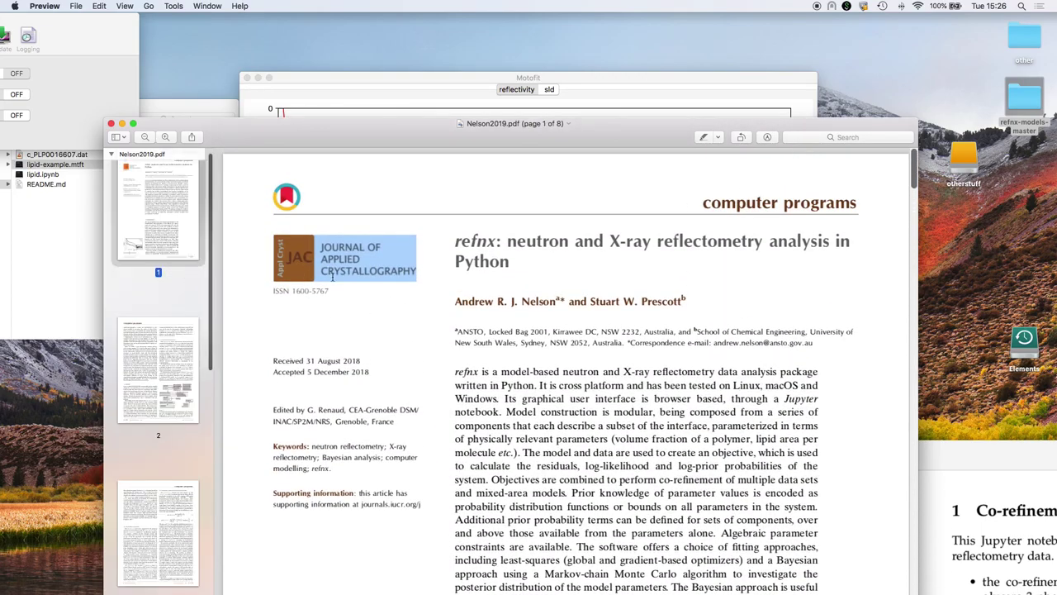
pyautogui.moveTo(347, 126); pyautogui.dragTo(325, 557)
pyautogui.moveTo(890, 451); pyautogui.dragTo(281, 93)
# Read lipid.pdf from page 1 to page 4's Objective cells, then move Preview to the lower right.
pyautogui.scroll(2, 335, 234)
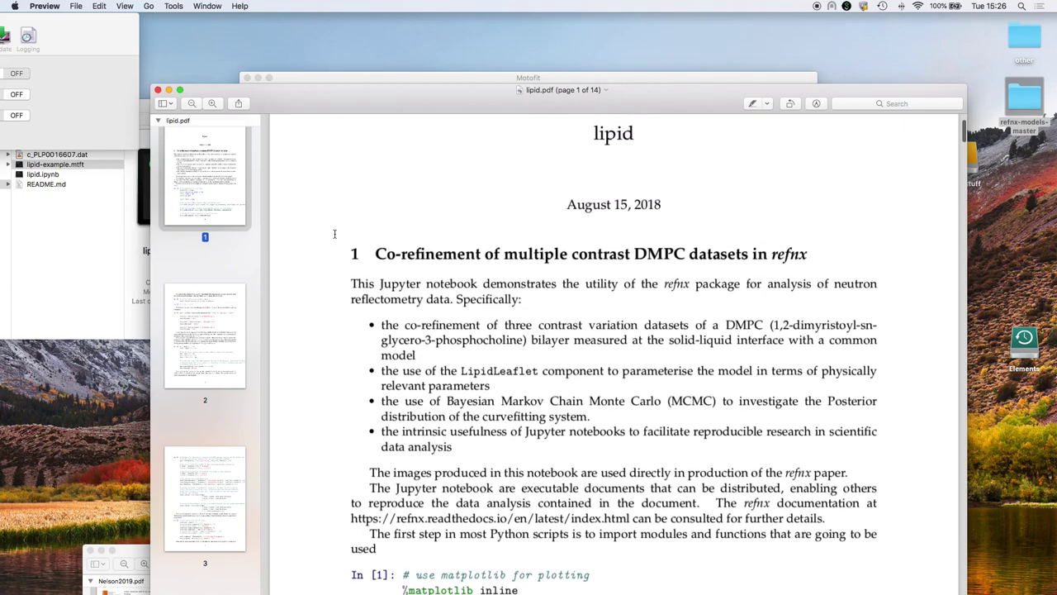
pyautogui.scroll(-5, 334, 233)
pyautogui.scroll(-10, 335, 234)
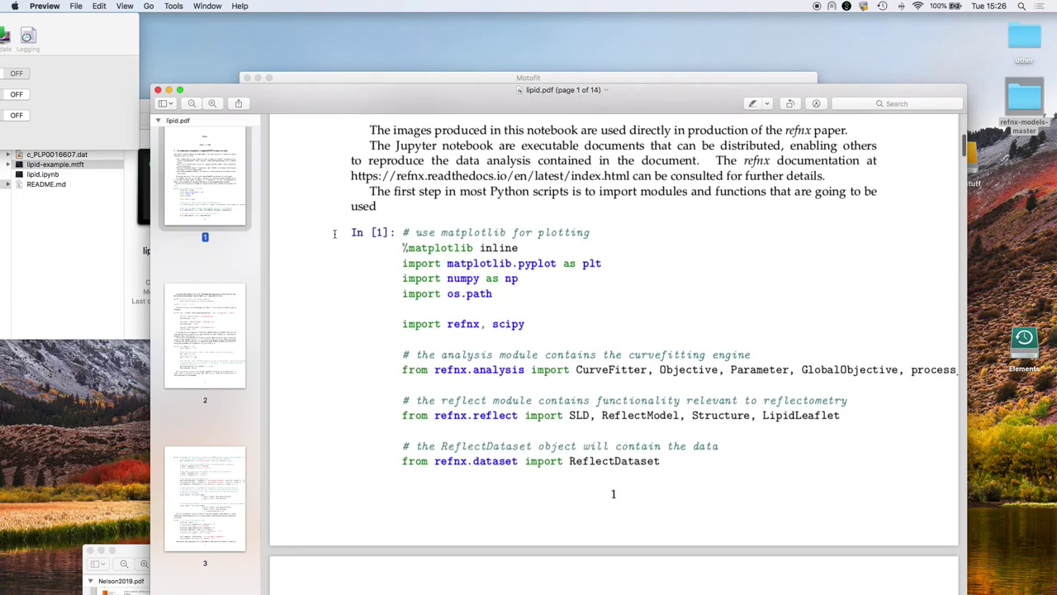
pyautogui.scroll(-8, 335, 234)
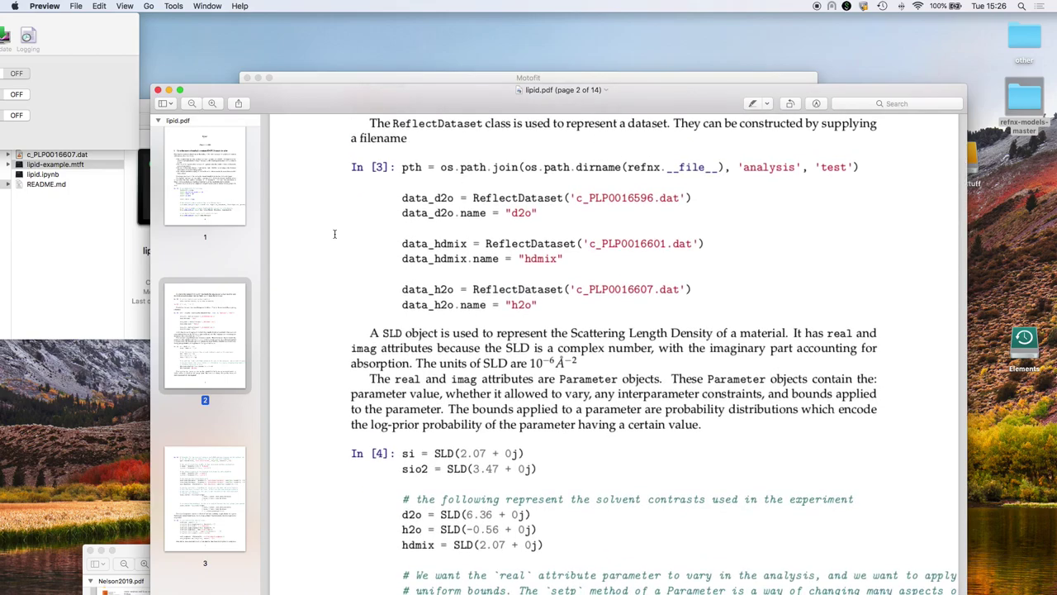
pyautogui.scroll(-10, 335, 233)
pyautogui.scroll(-10, 335, 234)
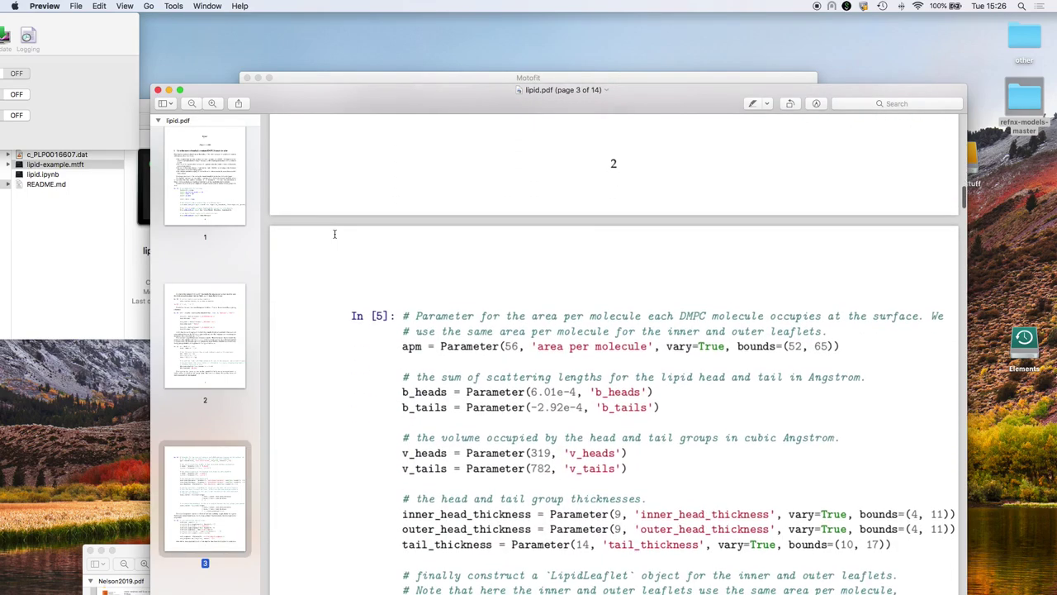
pyautogui.scroll(-10, 335, 234)
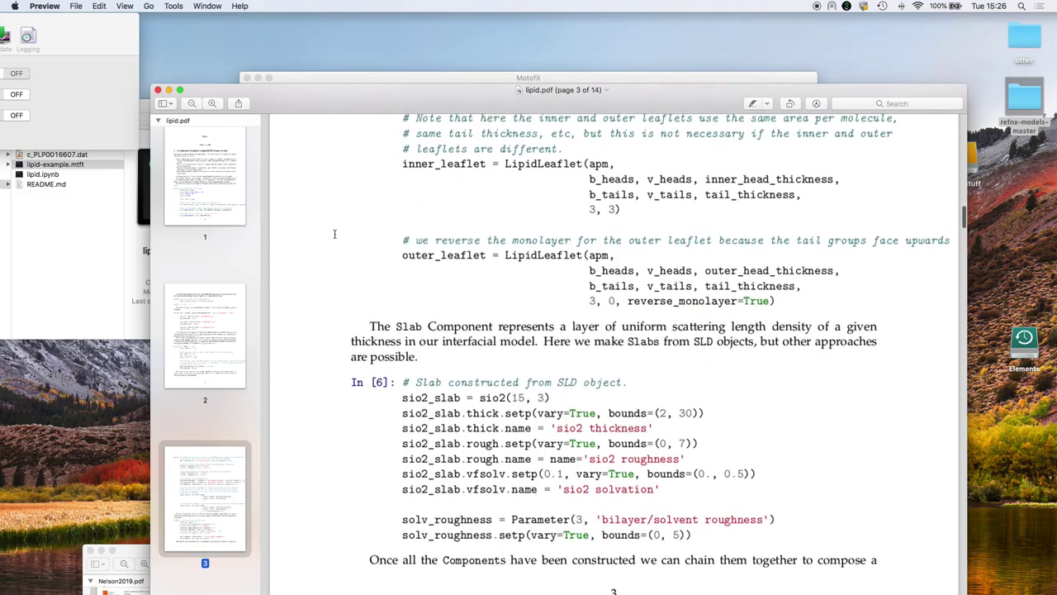
pyautogui.scroll(-7, 334, 233)
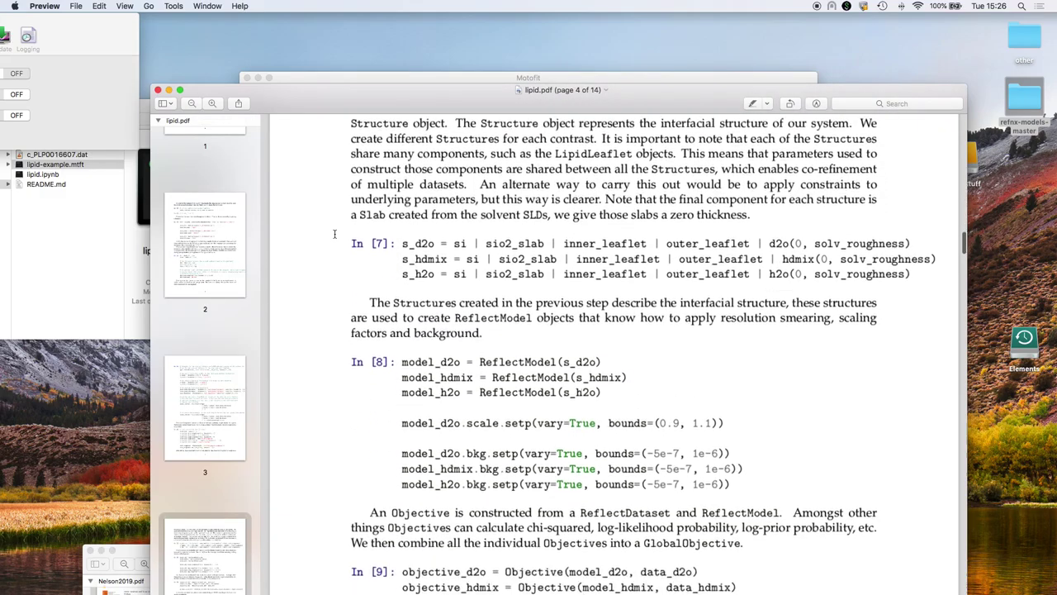
pyautogui.moveTo(318, 99); pyautogui.dragTo(680, 508)
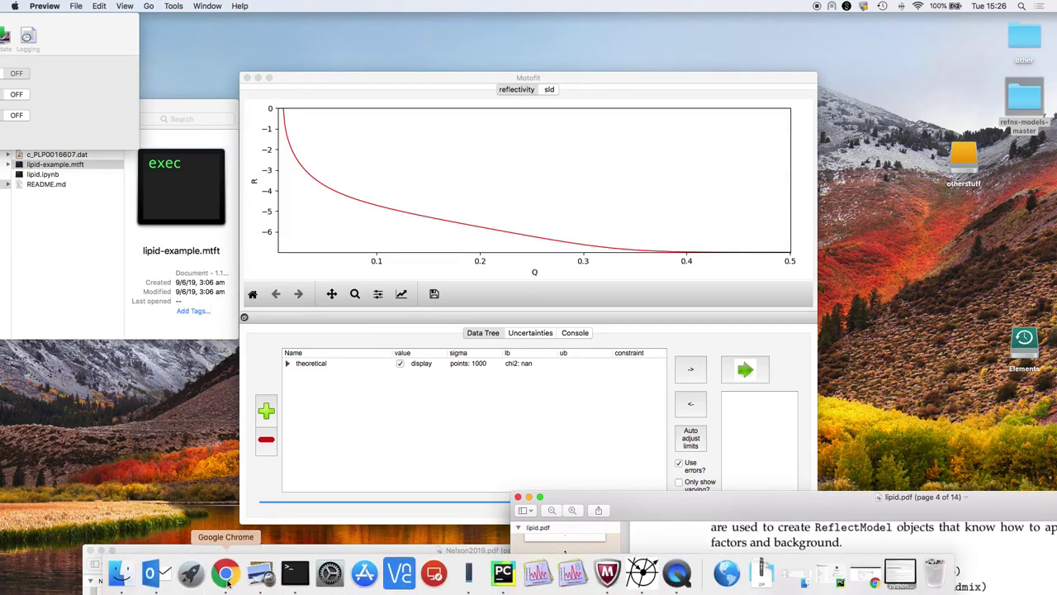
# Bring up Chrome on the refnx/refnx-models repository and select its web address.
pyautogui.click(242, 574)
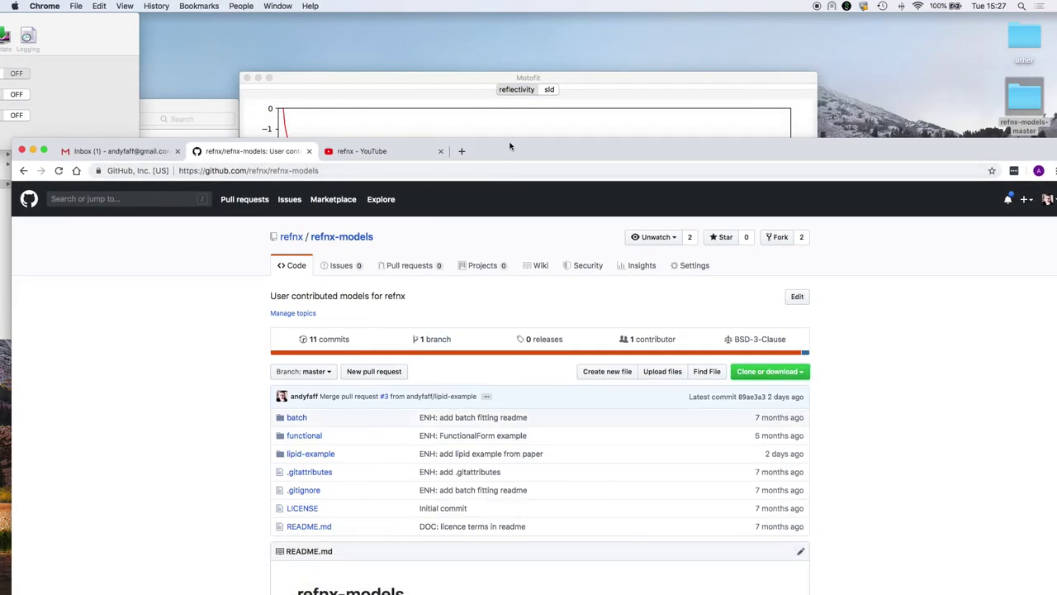
pyautogui.moveTo(510, 146); pyautogui.dragTo(550, 303)
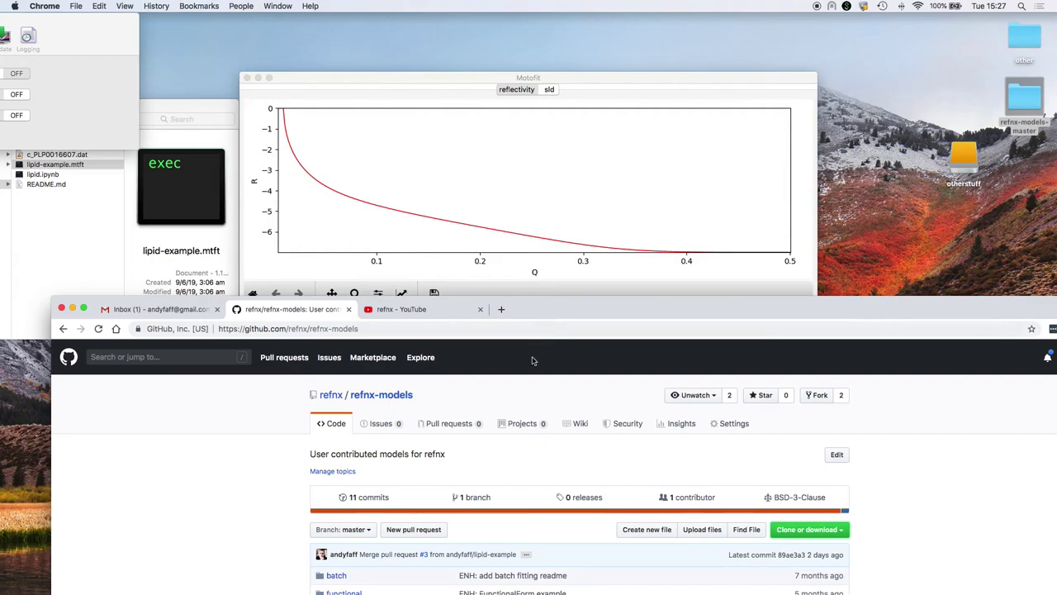
pyautogui.moveTo(417, 395)
pyautogui.mouseDown()
pyautogui.moveTo(316, 394)
pyautogui.moveTo(418, 397)
pyautogui.mouseUp()
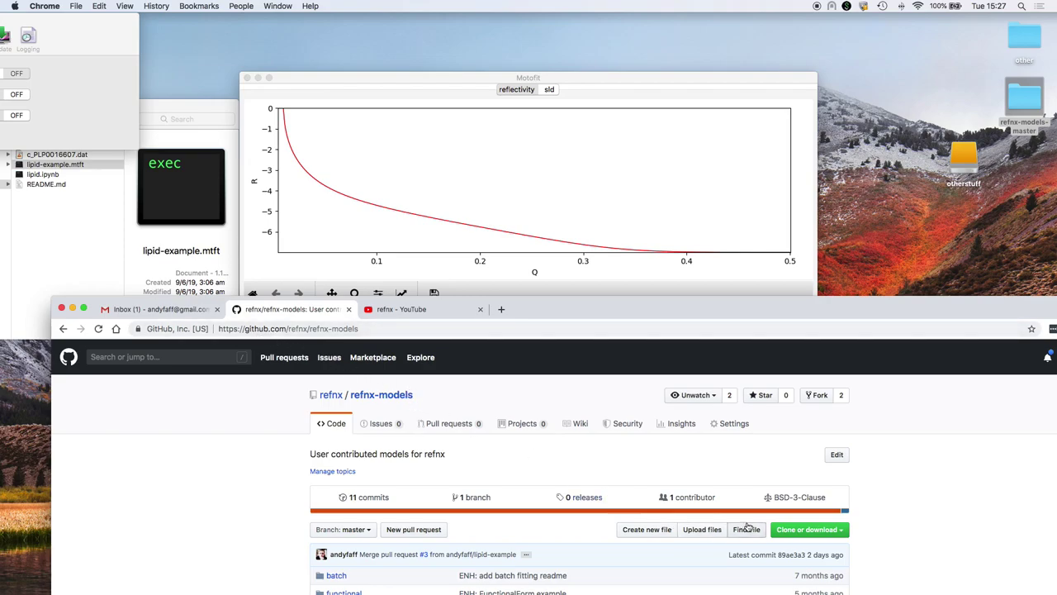
pyautogui.moveTo(366, 327); pyautogui.dragTo(217, 329)
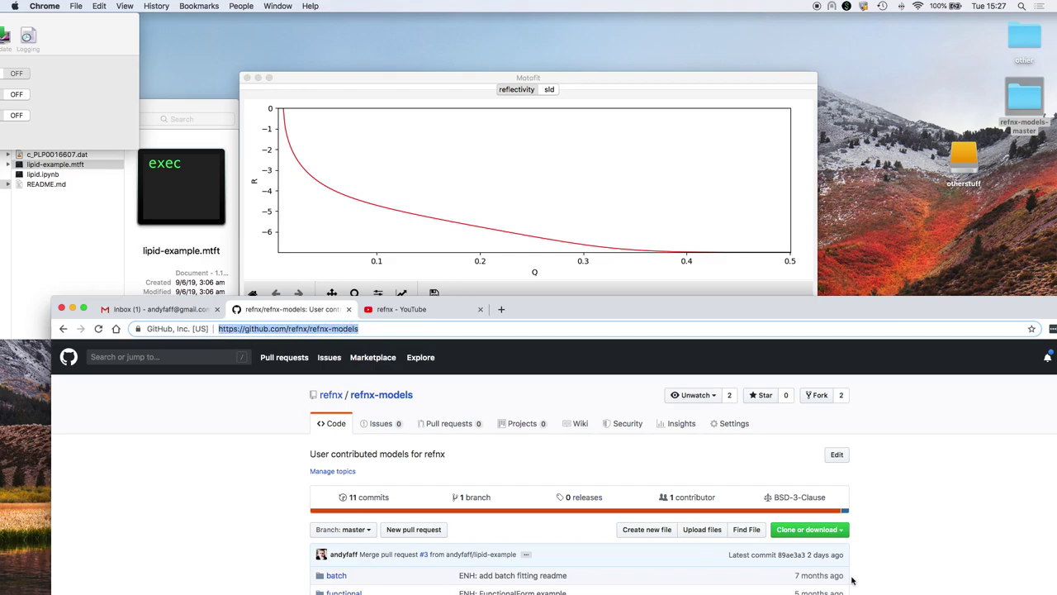
# View the repository's Clone or download options, then lower Chrome to reveal Motofit and Finder.
pyautogui.click(907, 542)
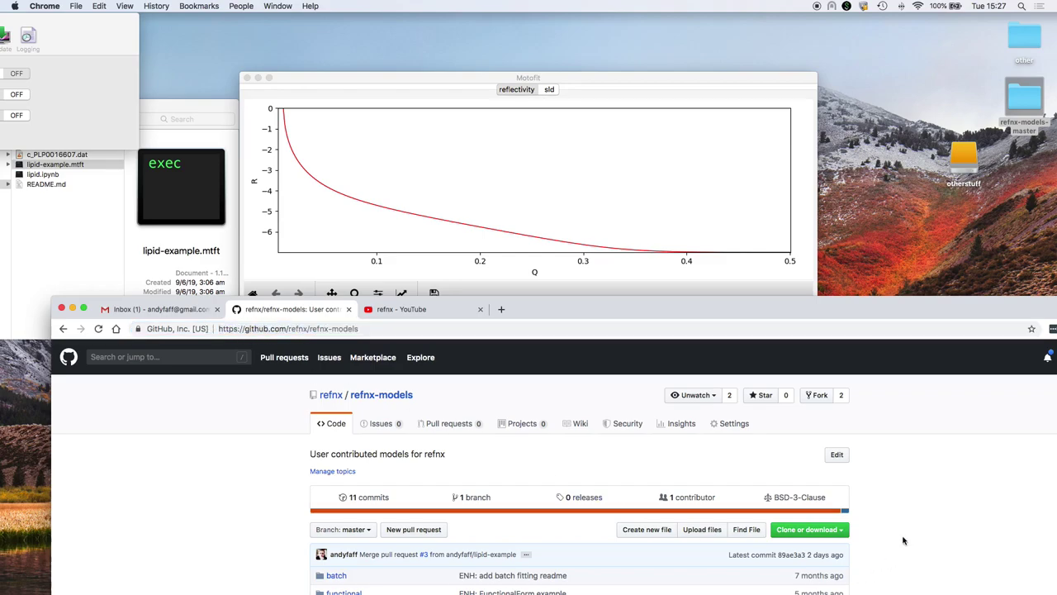
pyautogui.click(819, 536)
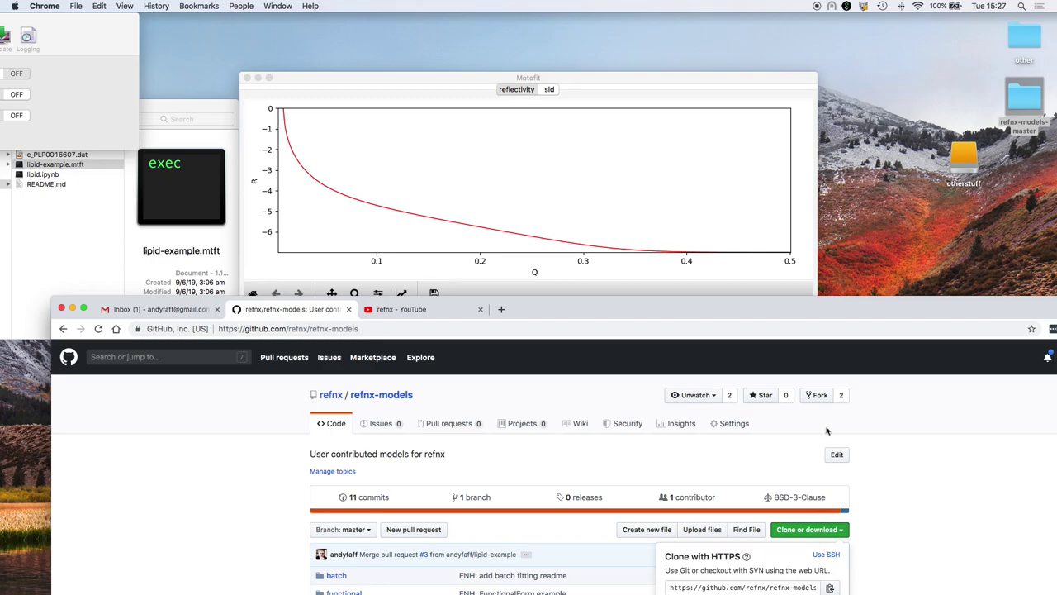
pyautogui.moveTo(831, 306); pyautogui.dragTo(820, 152)
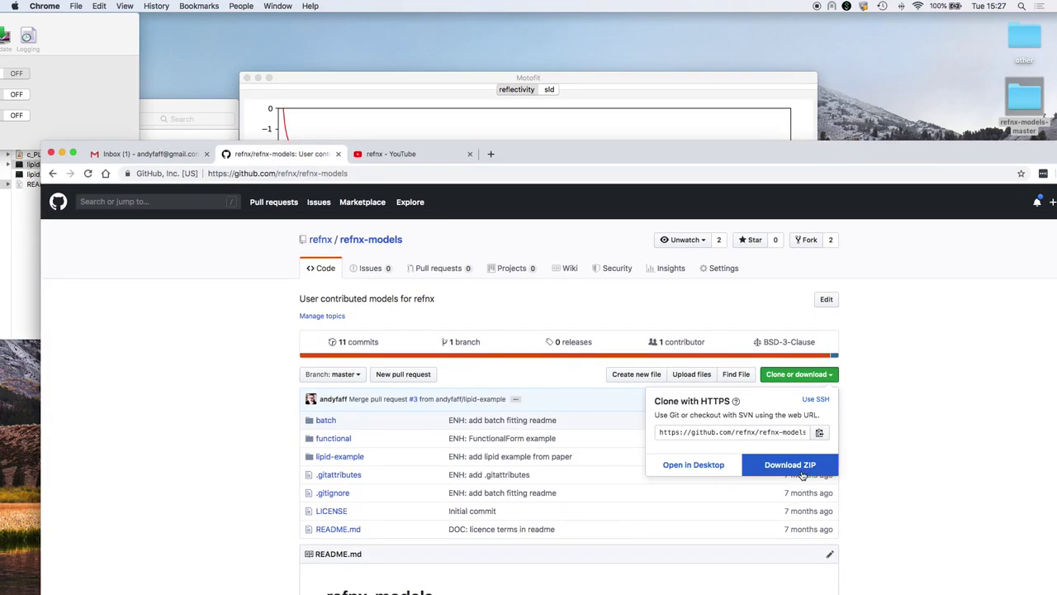
pyautogui.moveTo(743, 159); pyautogui.dragTo(755, 476)
# Bring the lipid-example folder window forward and shift it down and right.
pyautogui.click(99, 256)
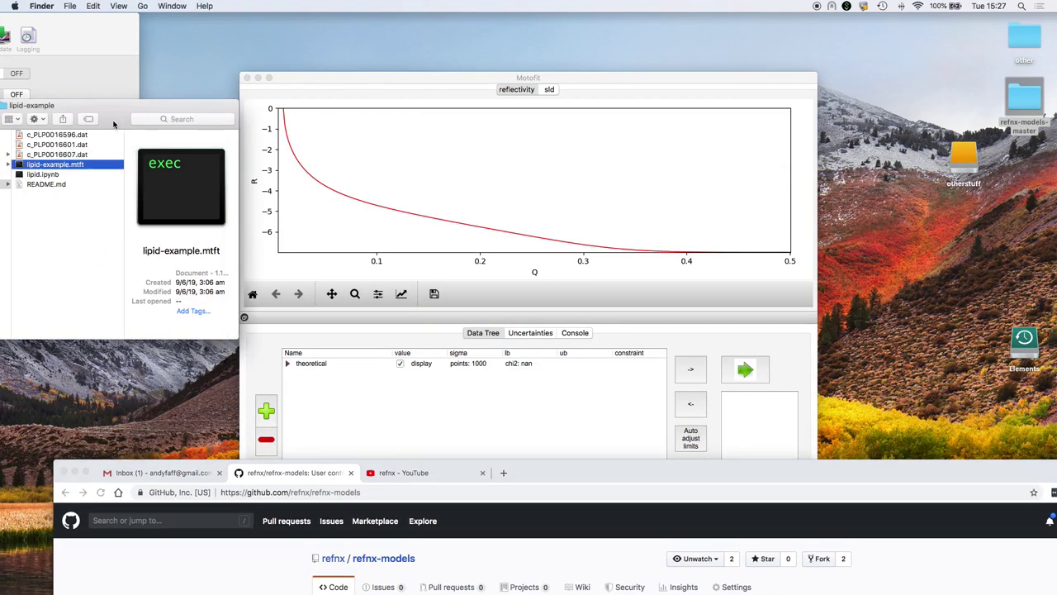
pyautogui.moveTo(112, 111); pyautogui.dragTo(223, 203)
pyautogui.click(20, 74)
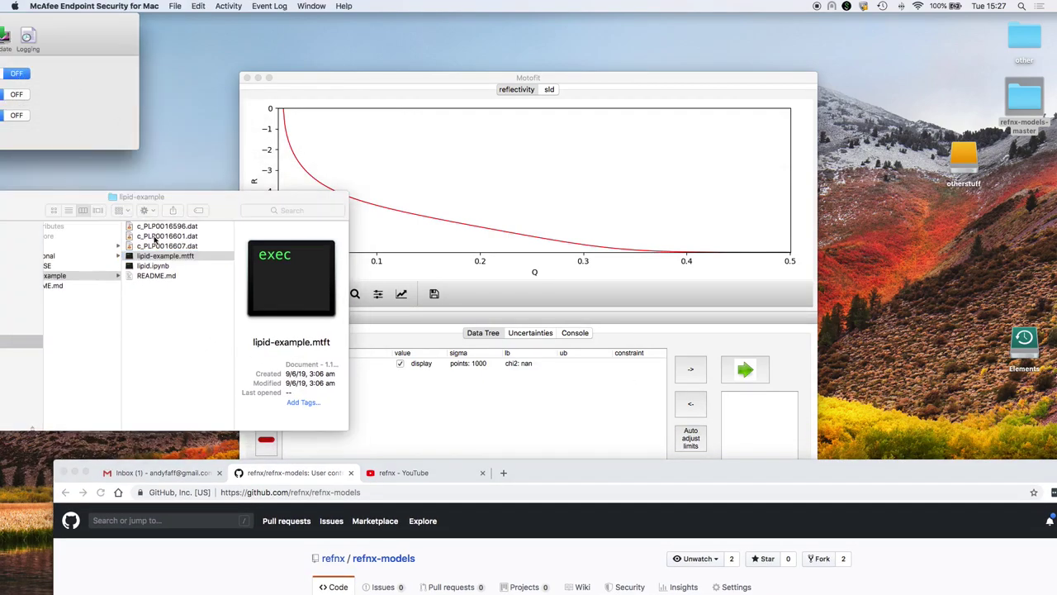
# Preview c_PLP0016596/16601/16607.dat and lipid.ipynb, then drop lipid-example.mftf onto the Motofit plot.
pyautogui.click(191, 293)
pyautogui.click(193, 236)
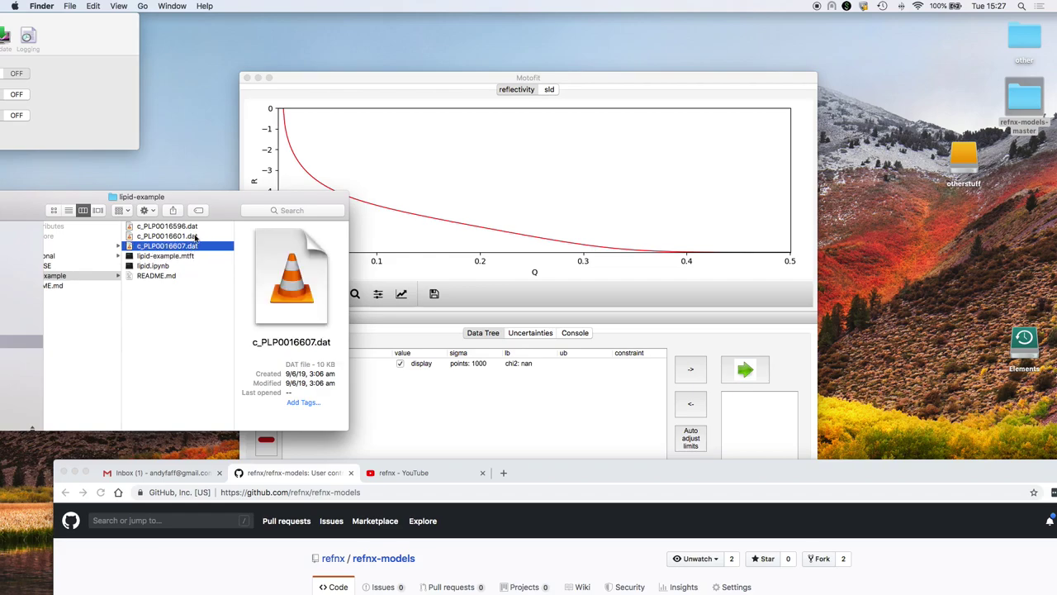
pyautogui.click(196, 226)
pyautogui.click(190, 246)
pyautogui.click(189, 237)
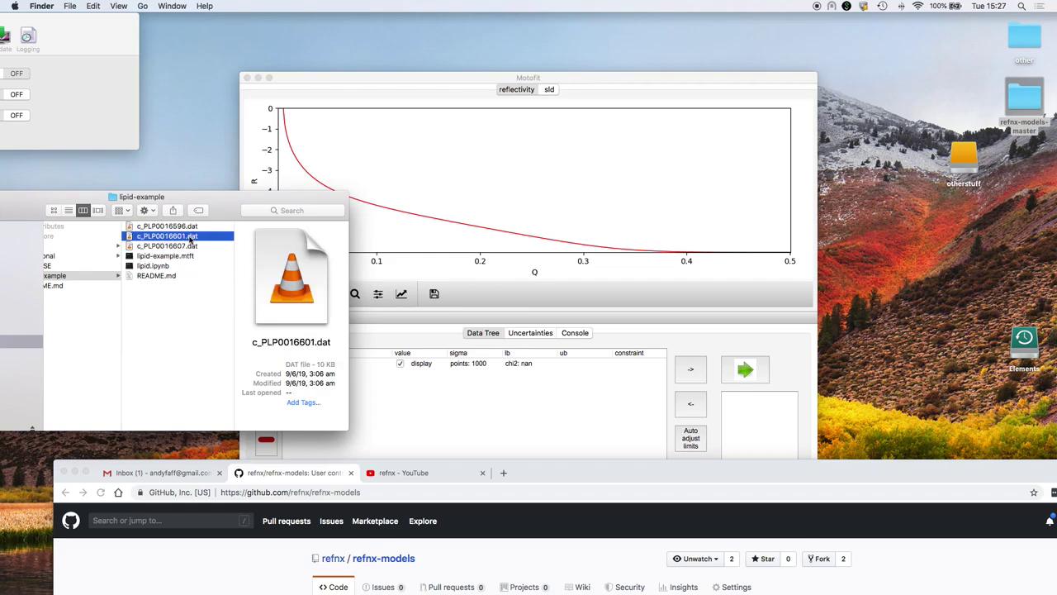
pyautogui.click(167, 266)
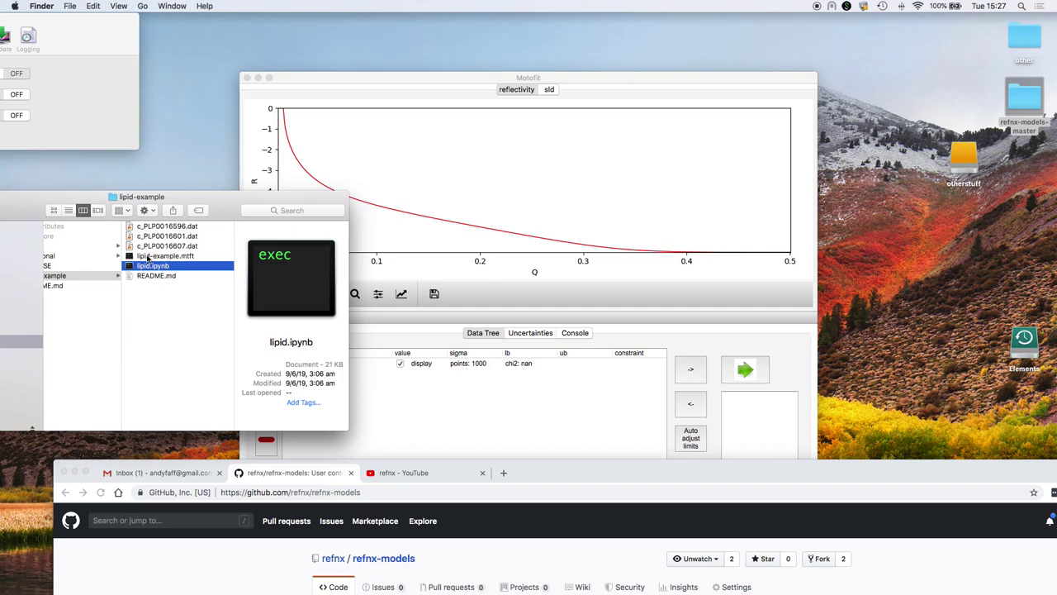
pyautogui.moveTo(147, 258); pyautogui.dragTo(484, 189)
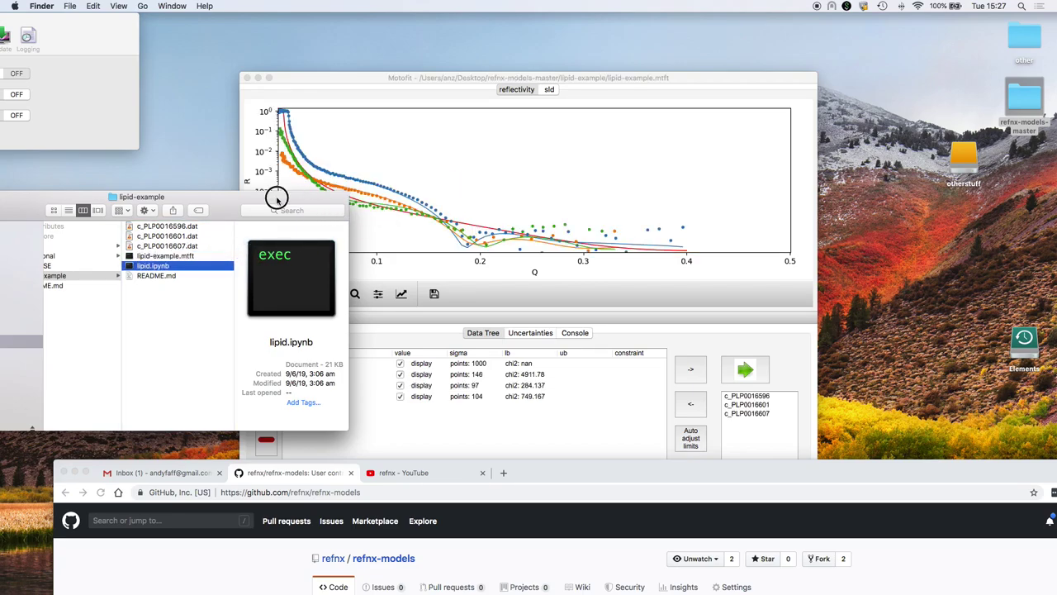
# Move the folder aside and bring the Motofit window forward, nudged up and right.
pyautogui.moveTo(276, 198); pyautogui.dragTo(162, 215)
pyautogui.click(438, 160)
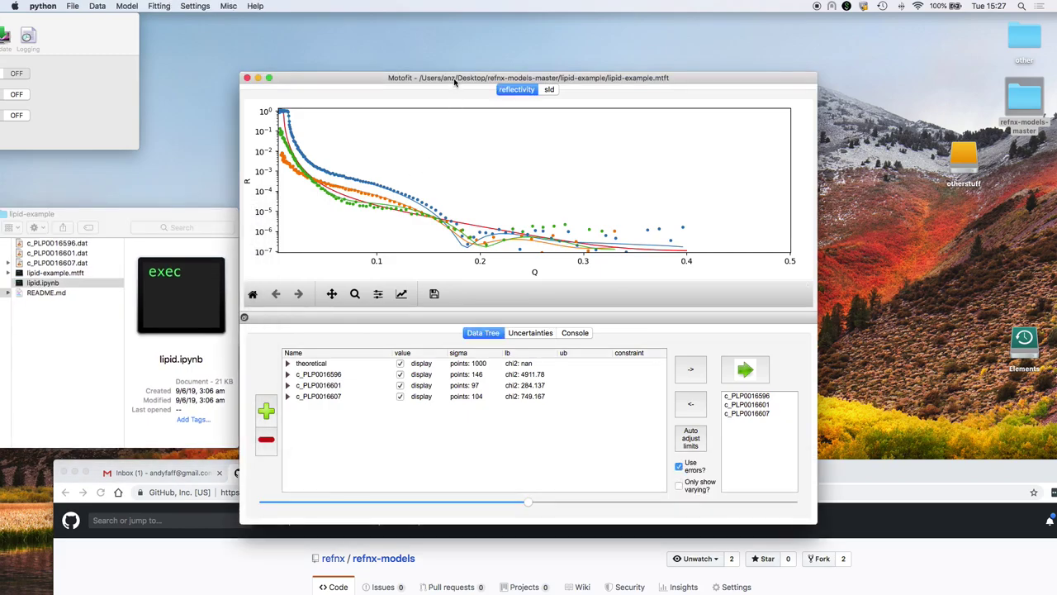
pyautogui.moveTo(454, 79); pyautogui.dragTo(469, 69)
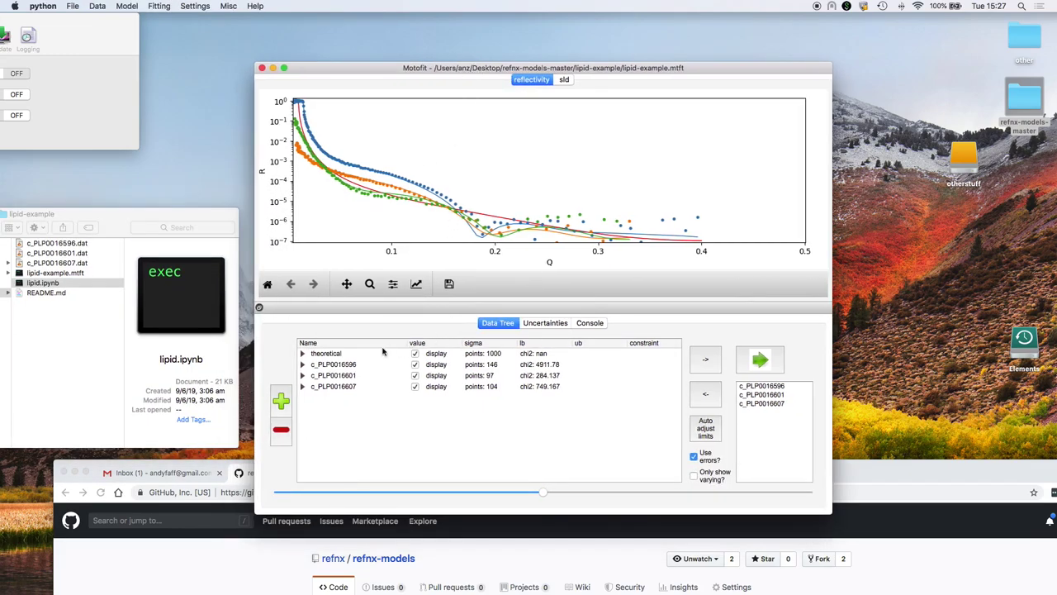
# Set the bgk lower bound of c_PLP0016596's model to 0.
pyautogui.click(353, 365)
pyautogui.press('Right')
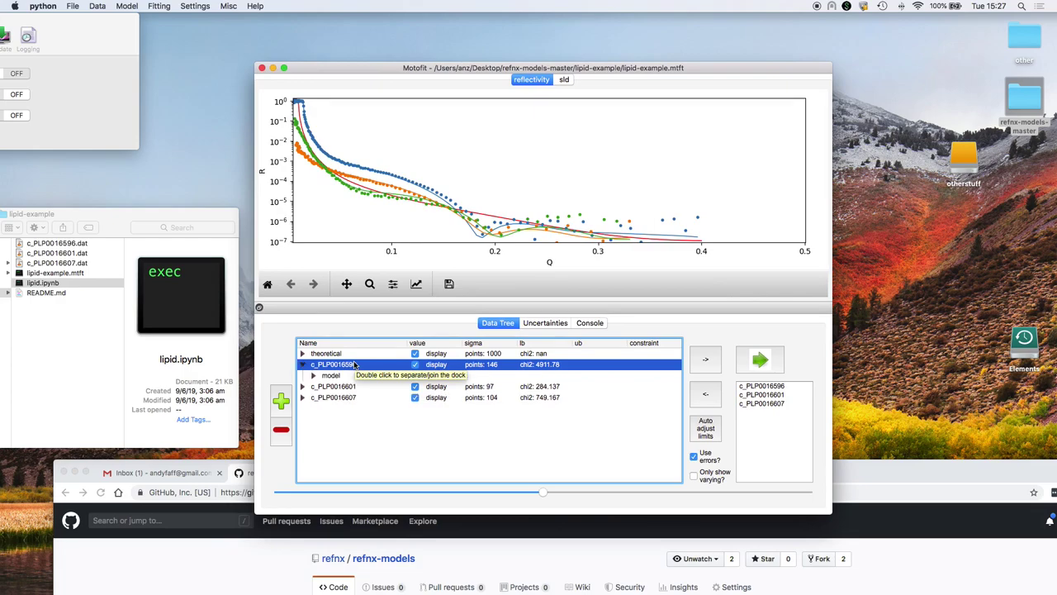
pyautogui.press('Down')
pyautogui.press('Right')
pyautogui.press('Down')
pyautogui.press('Down')
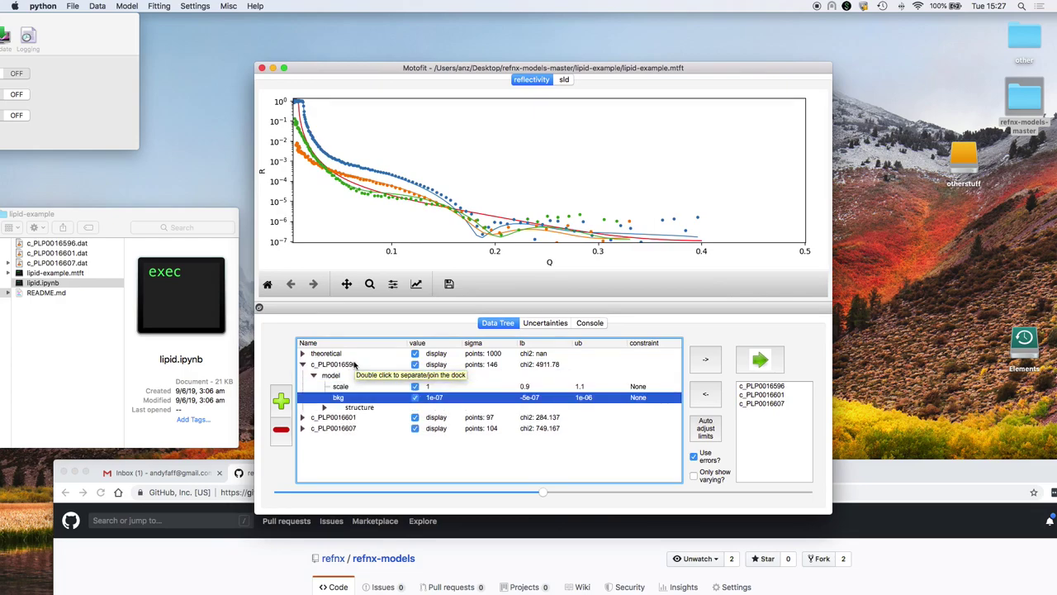
pyautogui.doubleClick(538, 396)
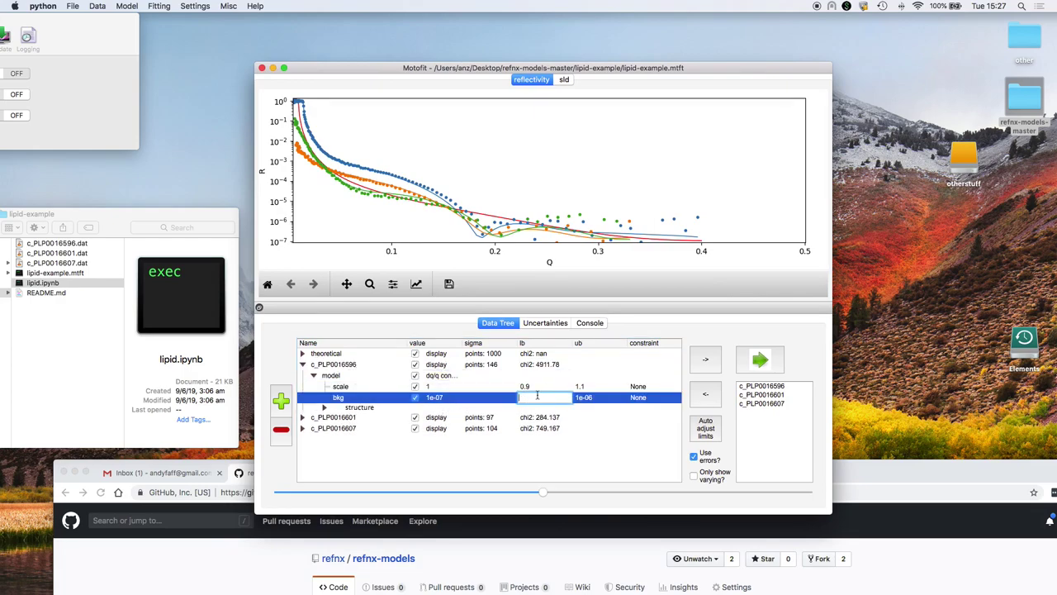
pyautogui.write('0')
pyautogui.press('Return')
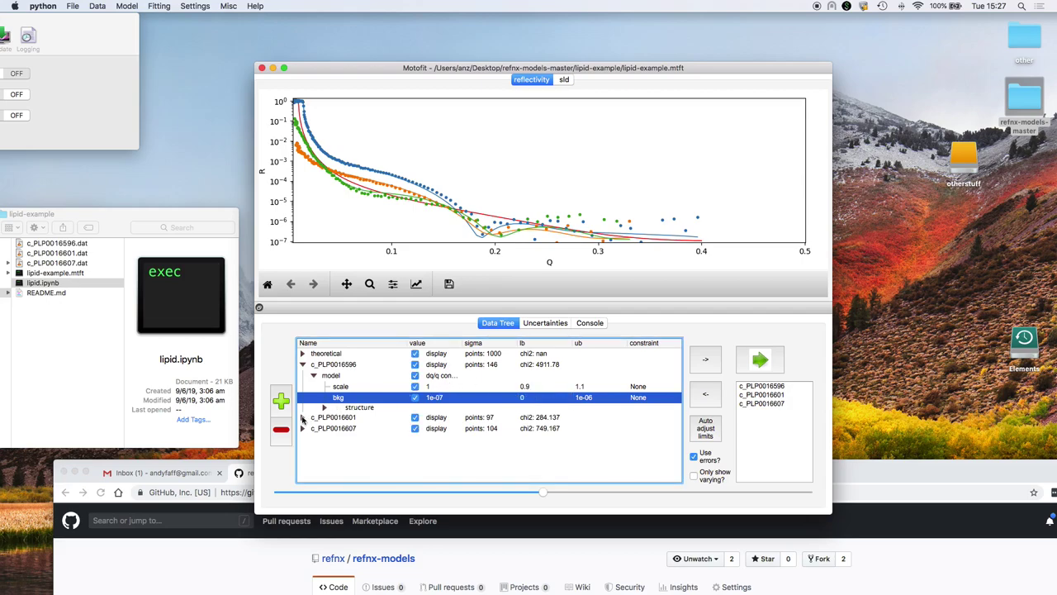
# Set the bgk lower bound of c_PLP0016601's model to 0.
pyautogui.click(303, 417)
pyautogui.click(314, 428)
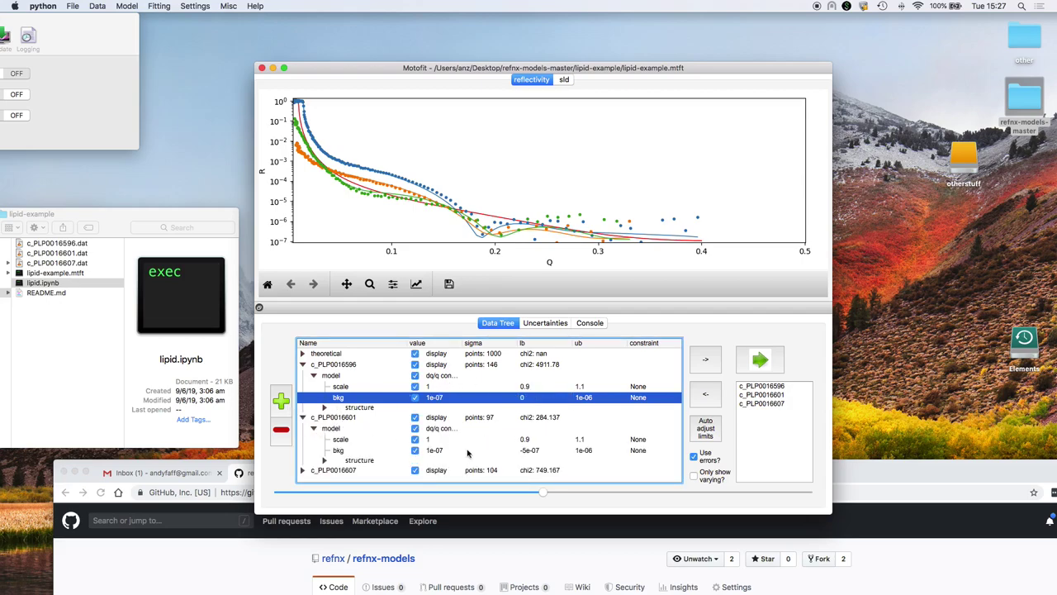
pyautogui.doubleClick(545, 450)
pyautogui.write('0')
pyautogui.press('Return')
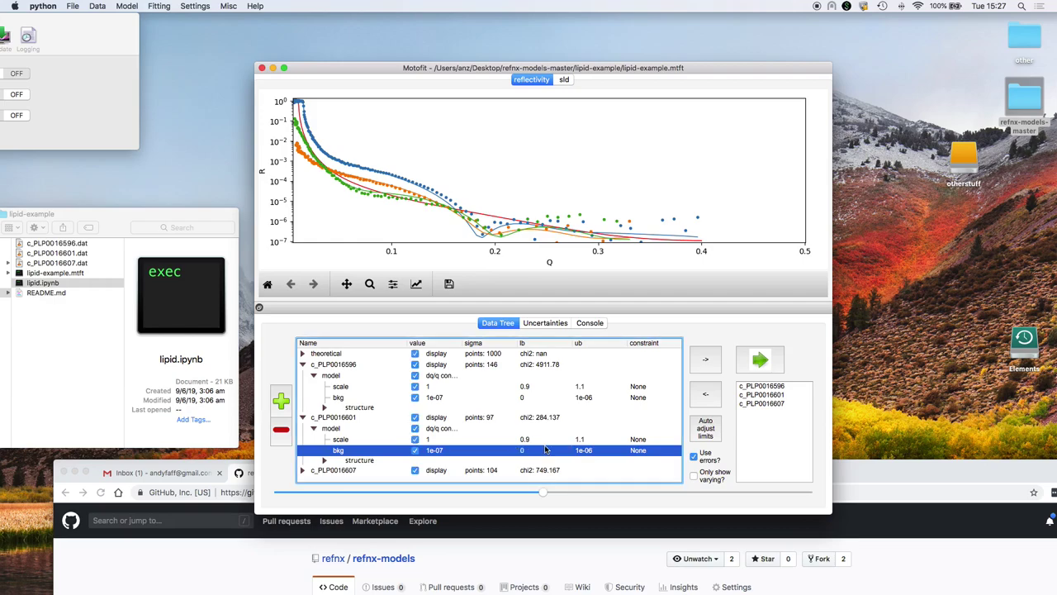
# Expand c_PLP0016607's model to its bgk parameter, then collapse the third and second datasets.
pyautogui.click(302, 470)
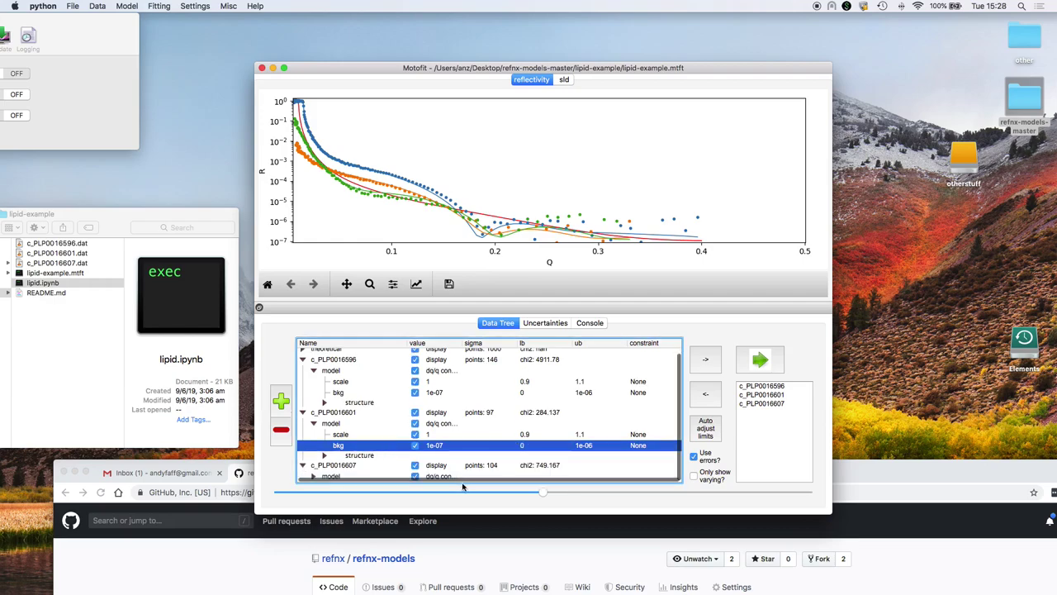
pyautogui.click(338, 469)
pyautogui.scroll(-1, 338, 469)
pyautogui.doubleClick(330, 475)
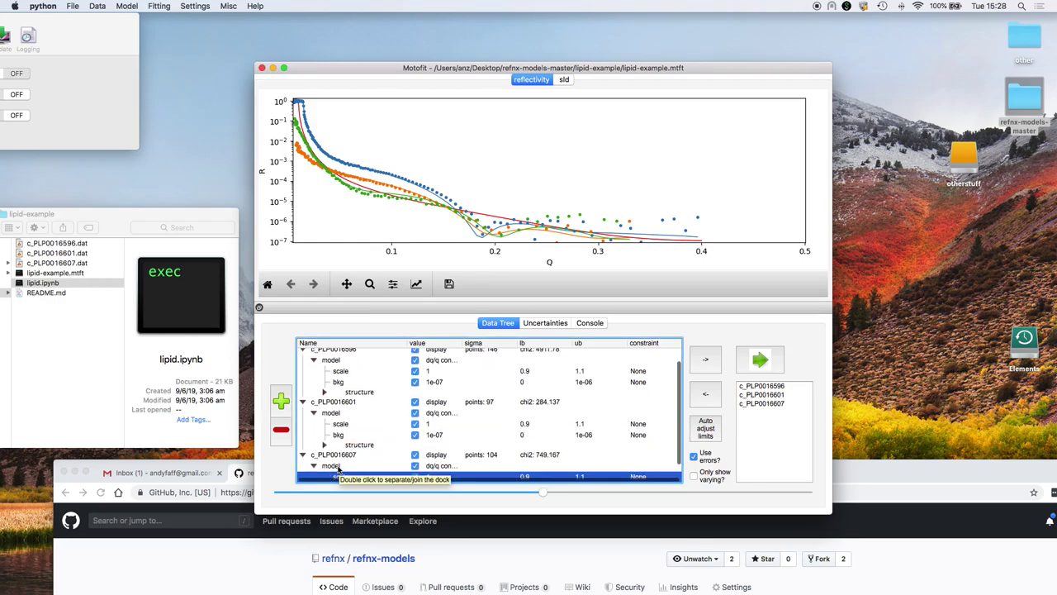
pyautogui.scroll(-3, 413, 463)
pyautogui.click(527, 477)
pyautogui.click(524, 468)
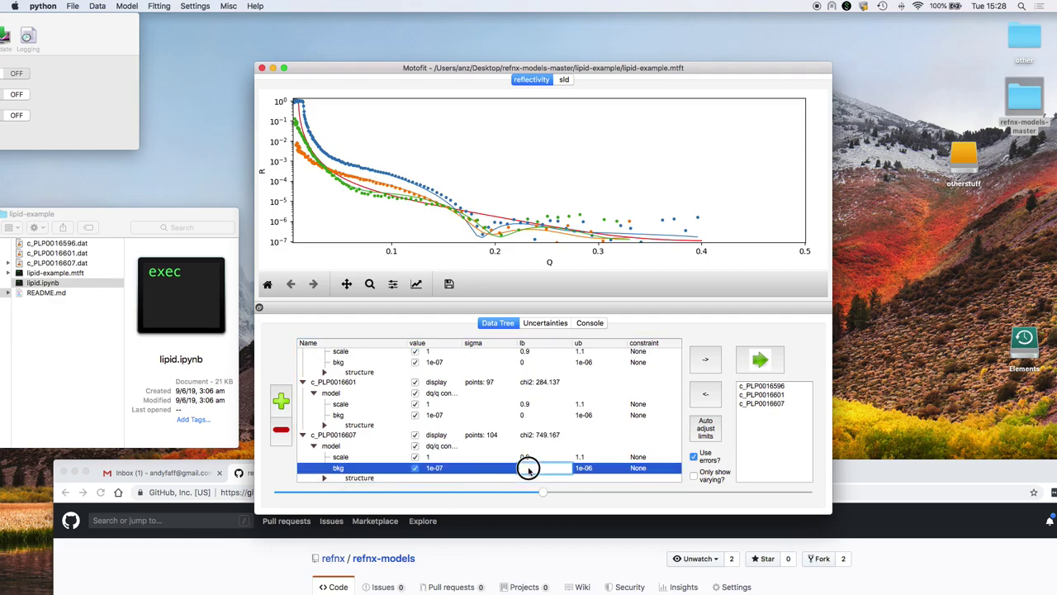
pyautogui.click(303, 435)
pyautogui.click(303, 417)
# List c_PLP0016596's structure layers and show the fronting SLD of 2.07, then switch to the browser.
pyautogui.doubleClick(373, 408)
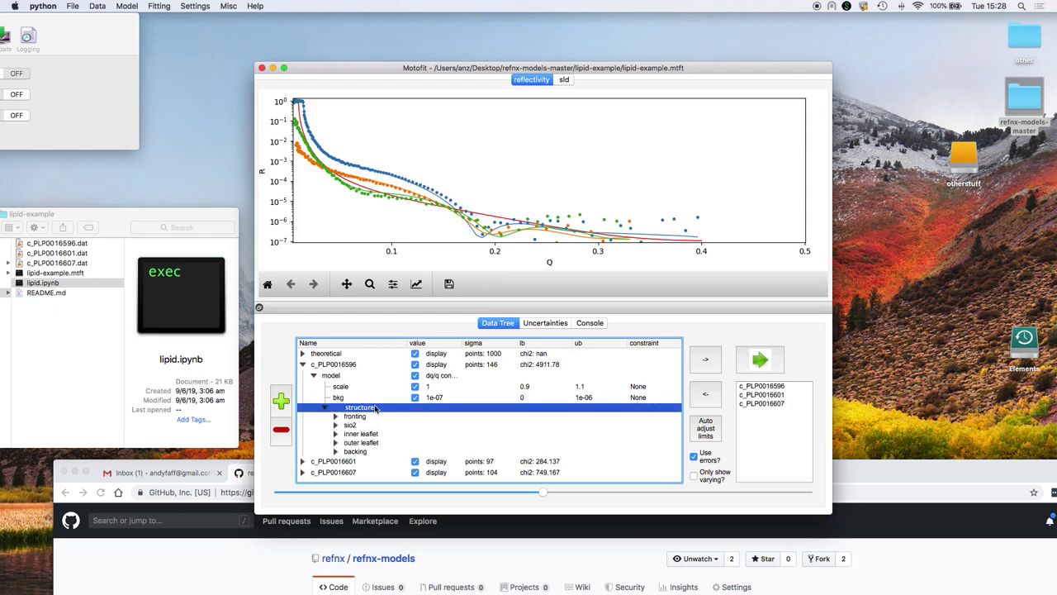
pyautogui.click(357, 417)
pyautogui.click(336, 416)
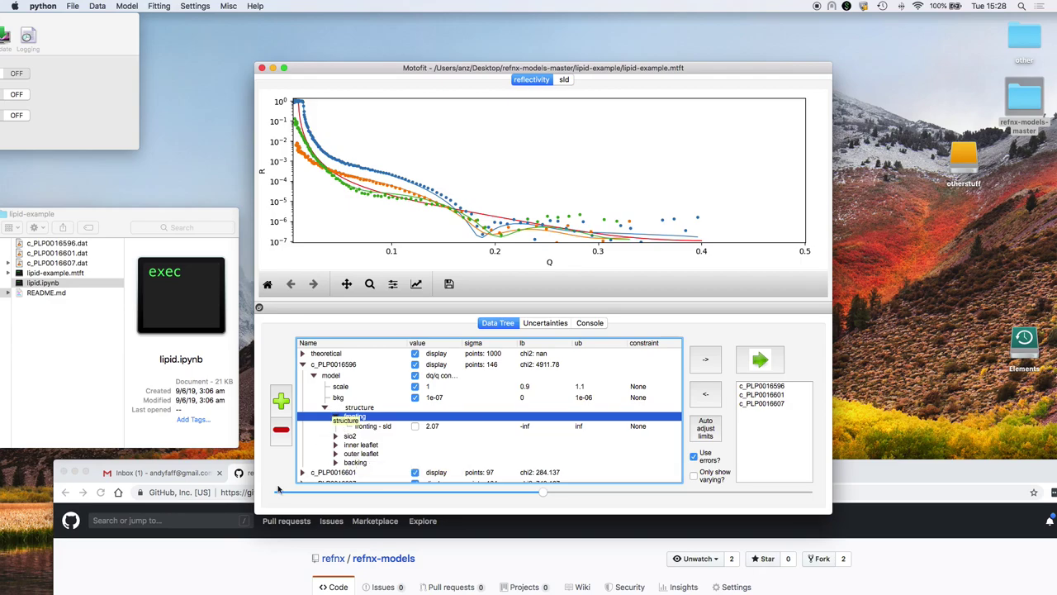
pyautogui.click(224, 486)
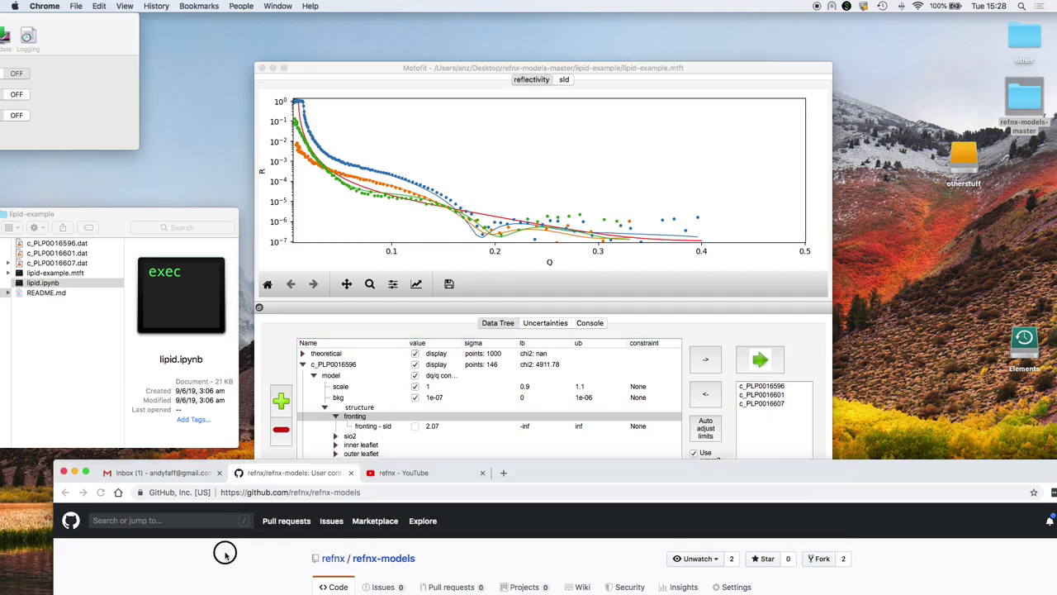
# Look over the refnx YouTube channel page, then lower the browser and return to Motofit.
pyautogui.click(421, 473)
pyautogui.moveTo(574, 467); pyautogui.dragTo(540, 182)
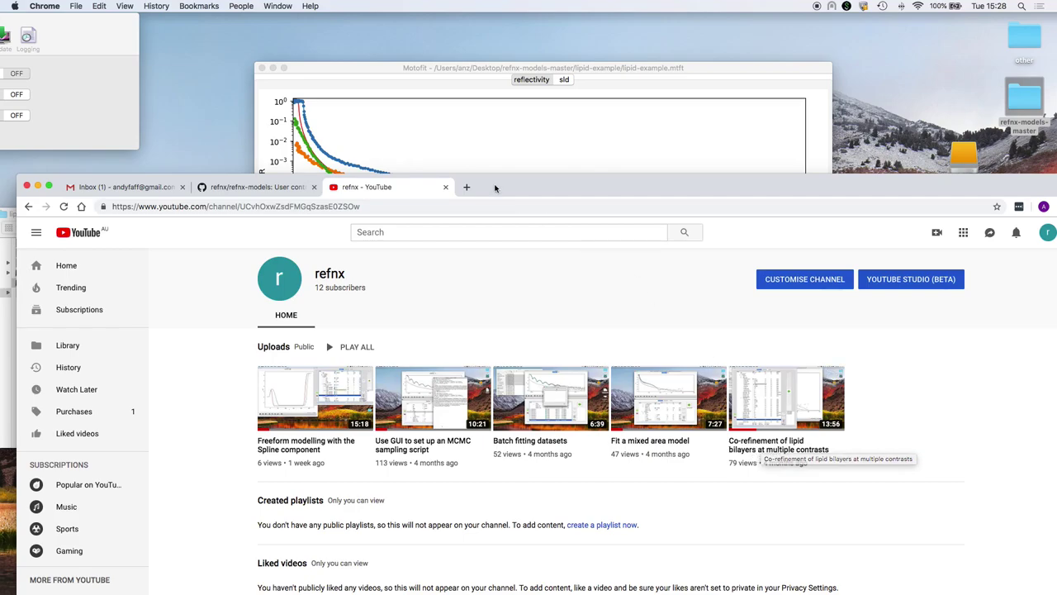
pyautogui.moveTo(498, 186); pyautogui.dragTo(533, 529)
pyautogui.click(484, 145)
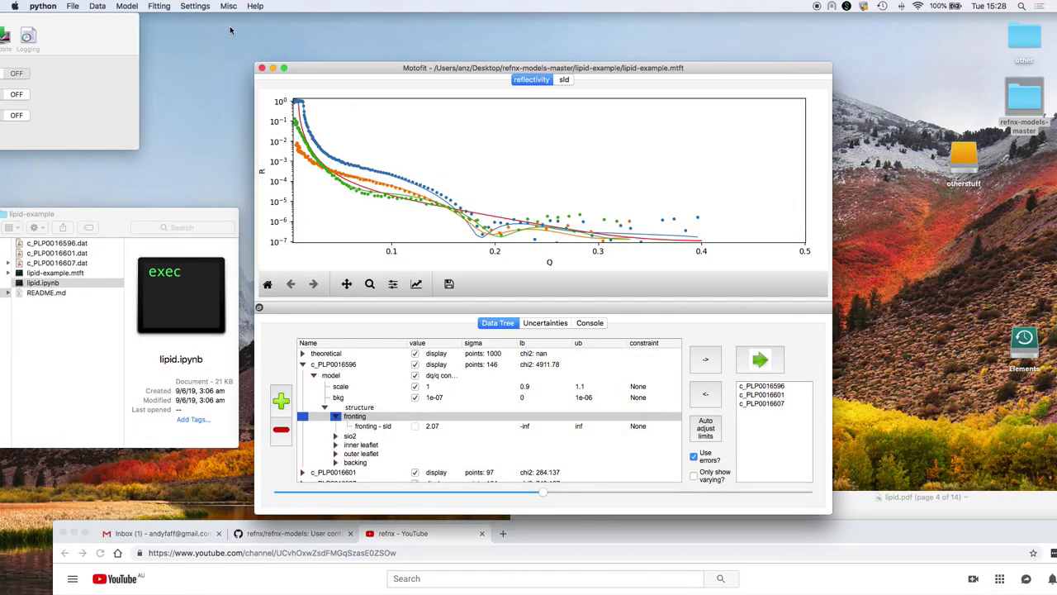
# Fit as log(Y) vs X and inspect the Fitting Algorithm choices without changing them.
pyautogui.click(157, 5)
pyautogui.moveTo(167, 19)
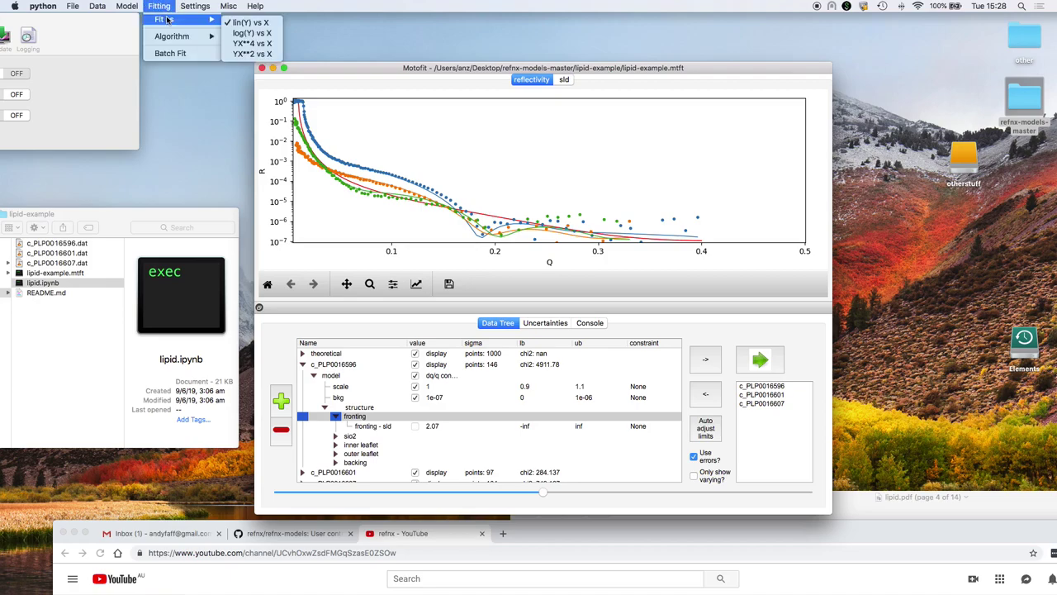
pyautogui.click(275, 33)
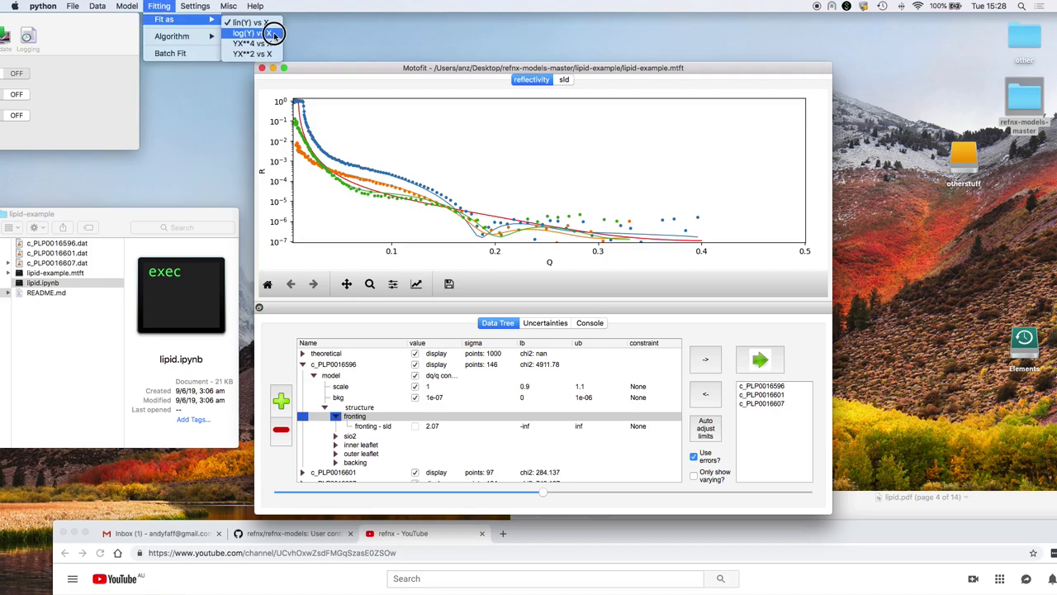
pyautogui.click(159, 6)
pyautogui.moveTo(212, 36)
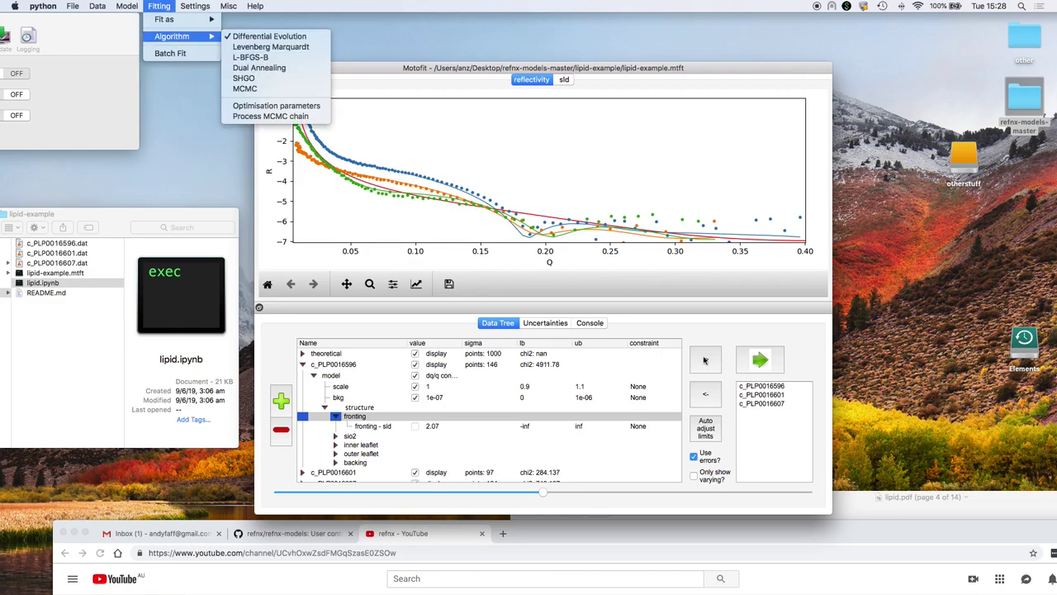
pyautogui.click(766, 328)
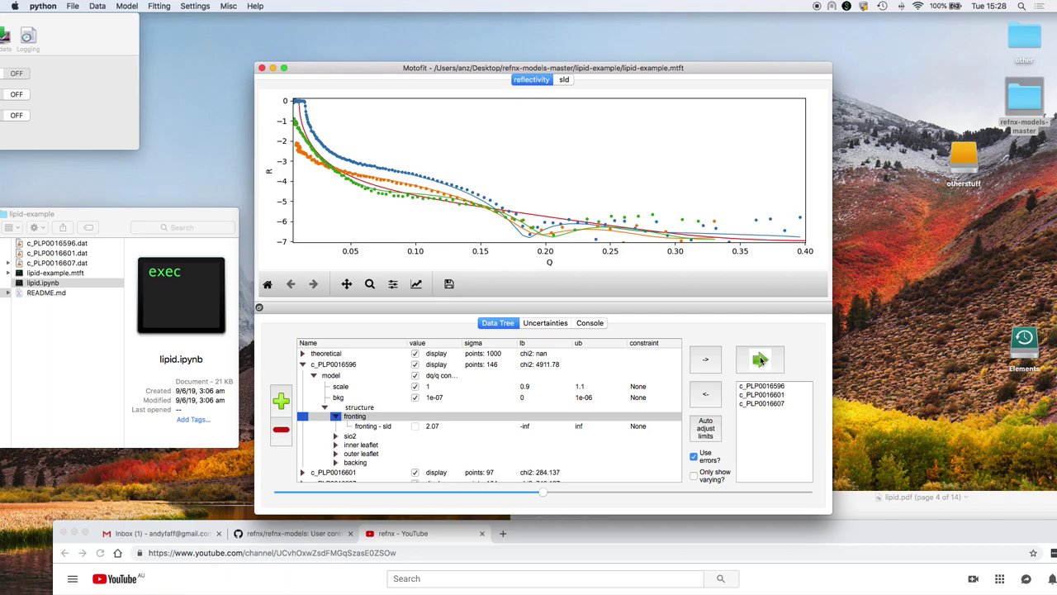
# Run the Differential Evolution fit, bringing chi2 to 279.464 (c_PLP0016596) and 96.7768 (c_PLP0016601).
pyautogui.click(760, 356)
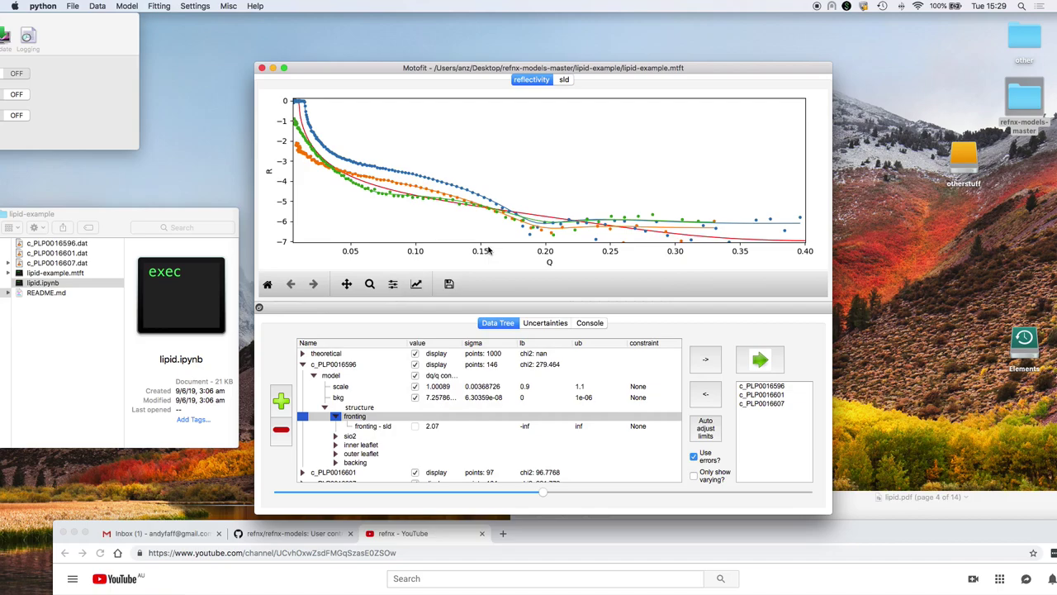
# Hide the theoretical curve, glance at the SLD profiles, and return to the reflectivity plot.
pyautogui.click(416, 353)
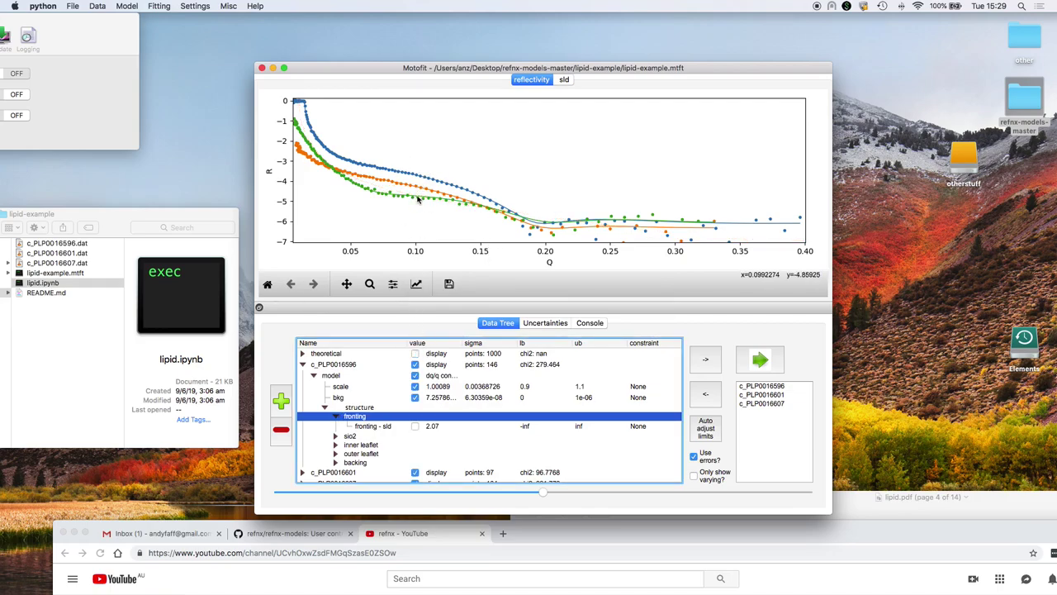
pyautogui.click(565, 80)
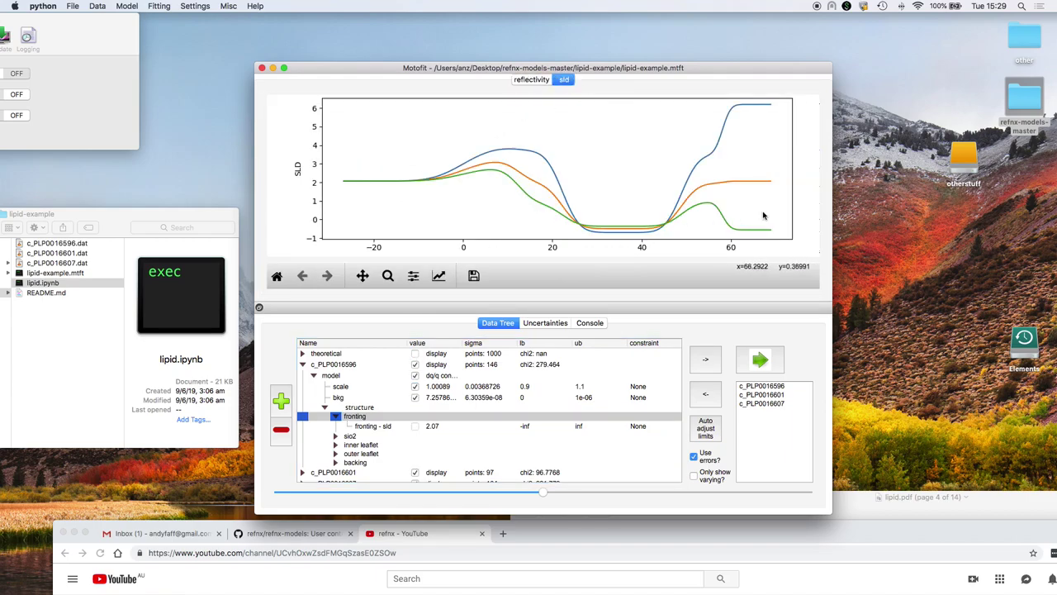
pyautogui.click(531, 80)
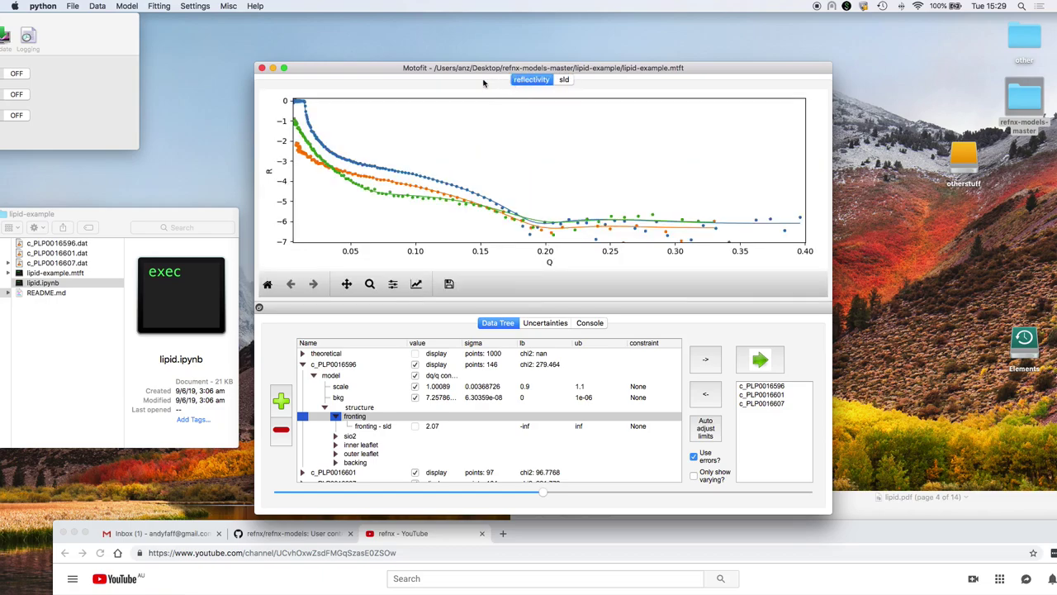
pyautogui.click(26, 77)
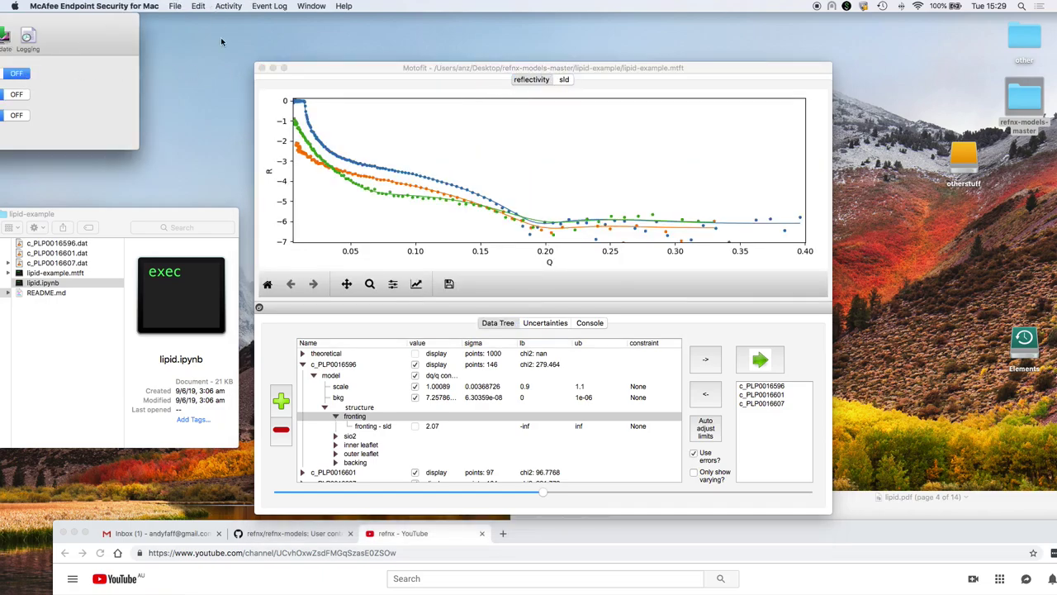
pyautogui.click(322, 70)
# Switch the fitting algorithm from Differential Evolution to MCMC in the Fitting menu.
pyautogui.click(159, 6)
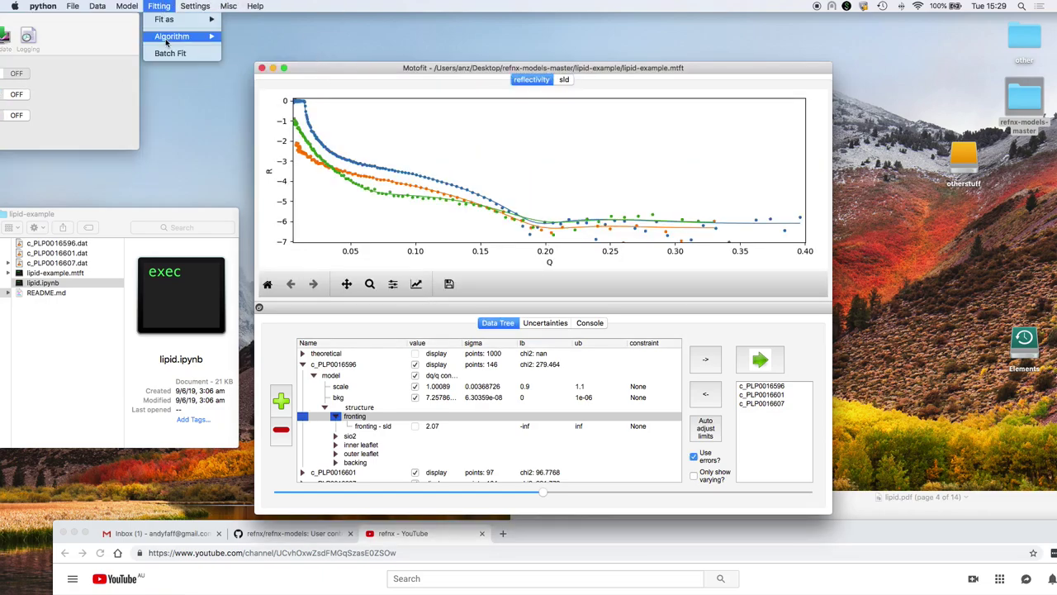
pyautogui.moveTo(169, 36)
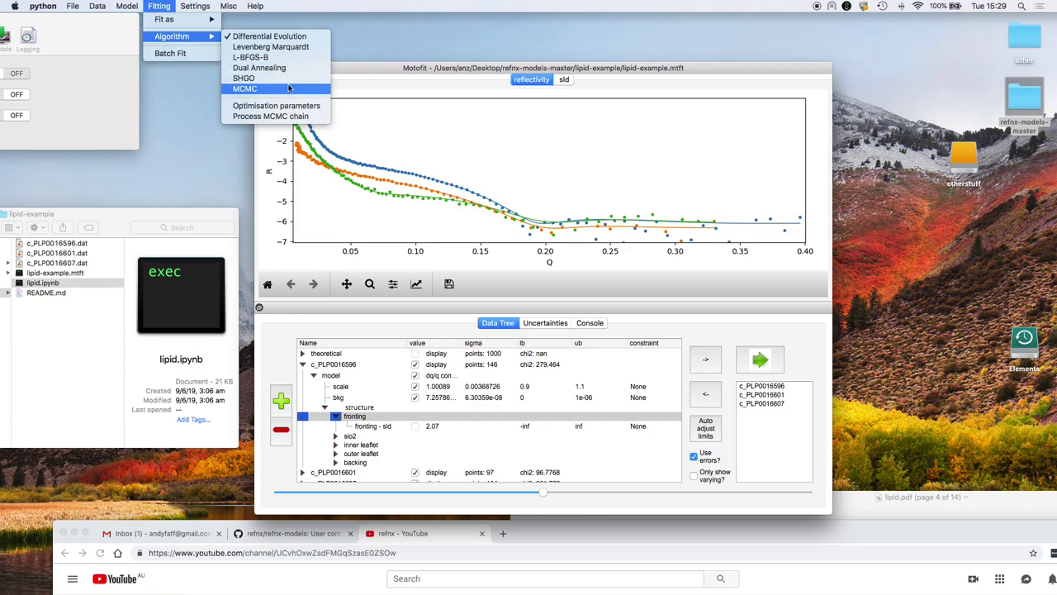
pyautogui.click(289, 88)
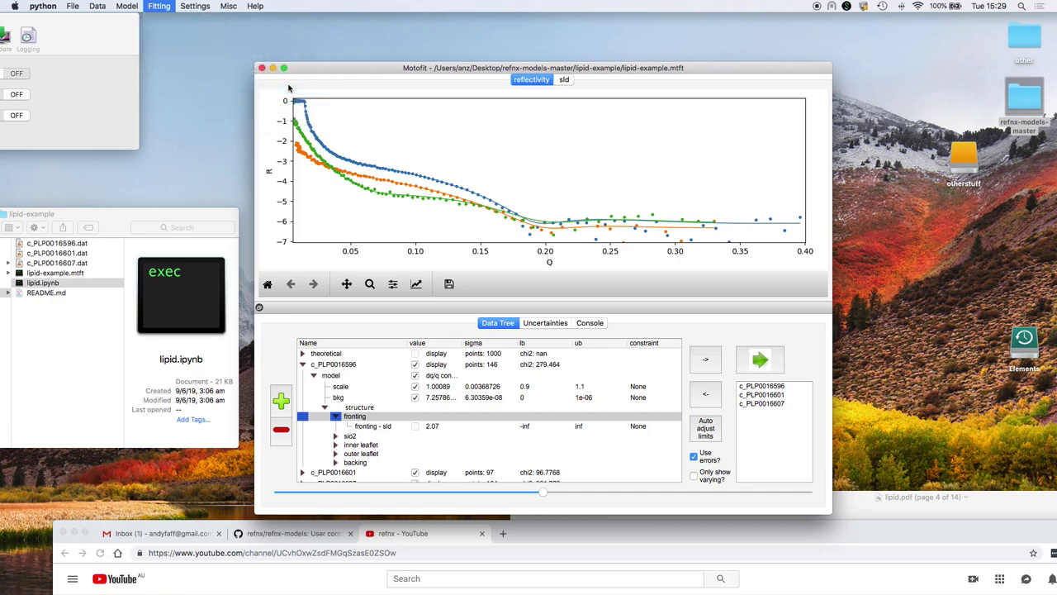
# Start a fit to bring up MCMC setup and set 300 steps, keeping 200 walkers.
pyautogui.click(761, 361)
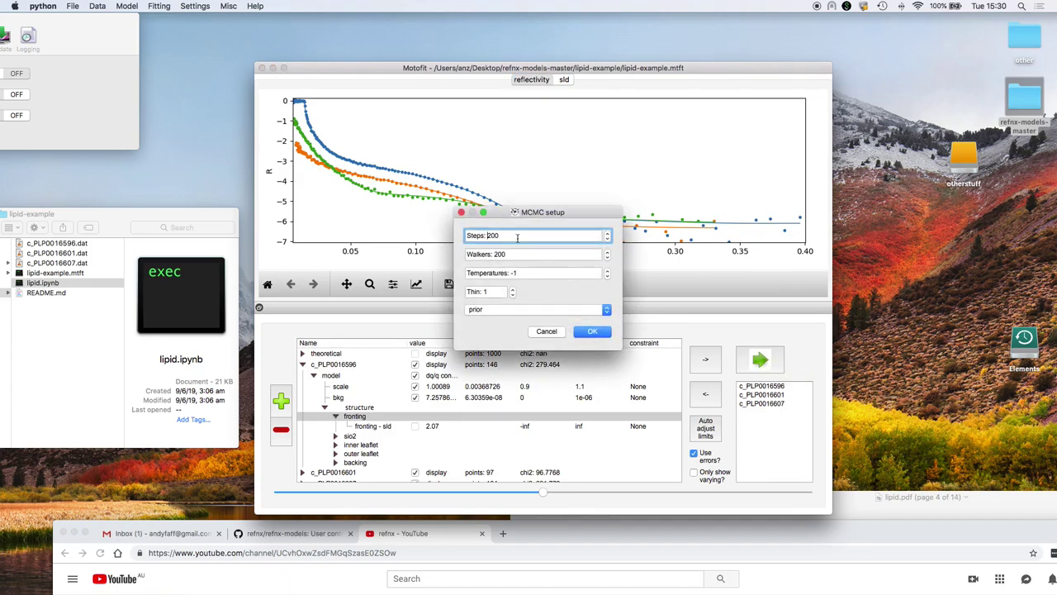
pyautogui.press('Delete')
pyautogui.write('3')
pyautogui.click(508, 255)
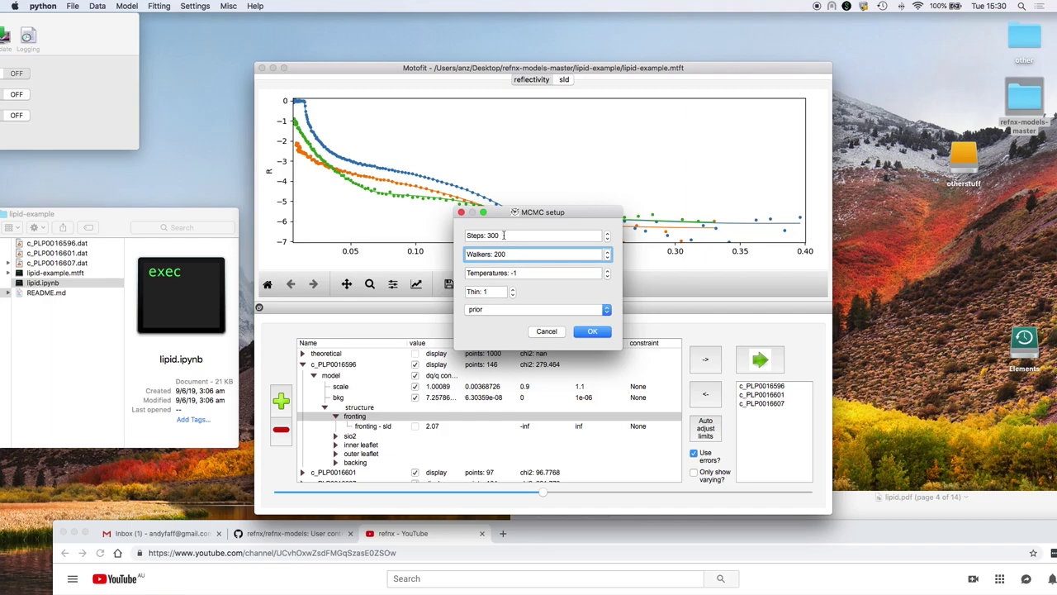
# Set Temperatures to -1, leaving Thin at 1.
pyautogui.click(523, 273)
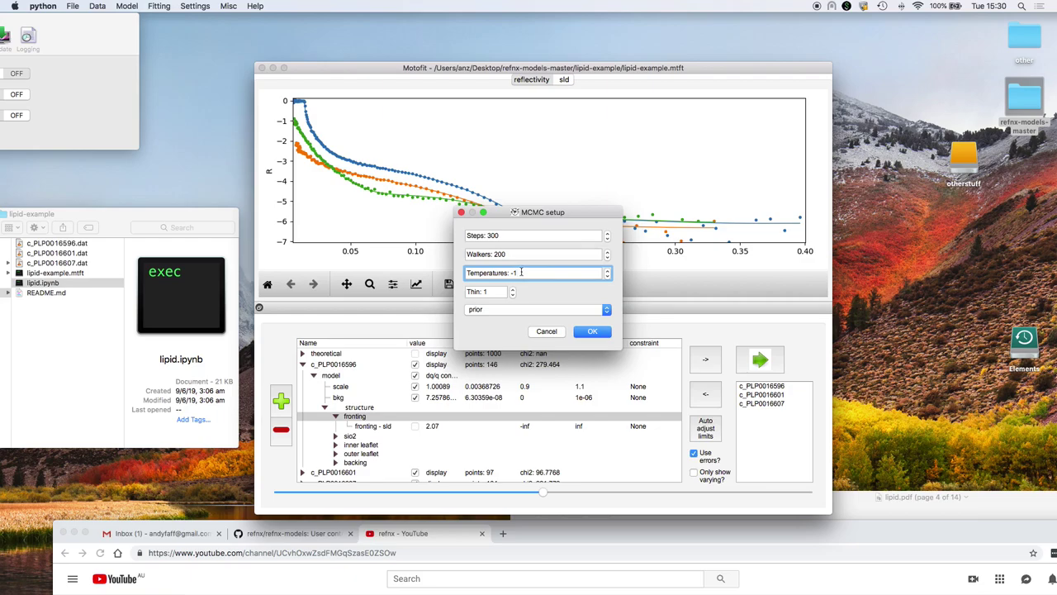
pyautogui.doubleClick(521, 272)
pyautogui.write('3')
pyautogui.press('BackSpace')
pyautogui.write('9')
pyautogui.press('BackSpace')
pyautogui.write('3')
pyautogui.press('Down')
pyautogui.click(495, 290)
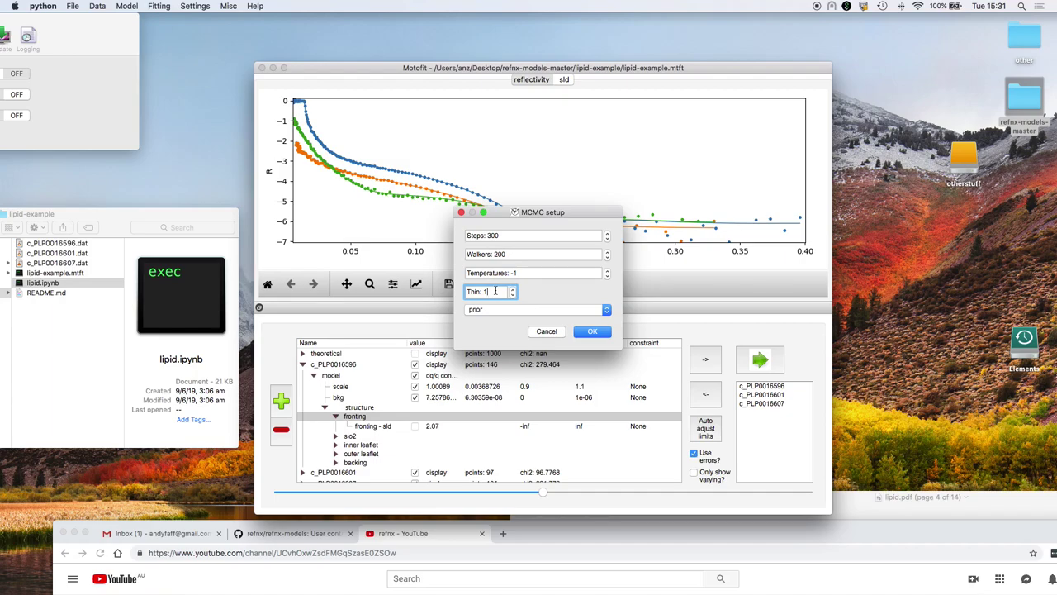
# Set walker initialisation to covar after trying jitter, and accept the MCMC settings.
pyautogui.click(507, 313)
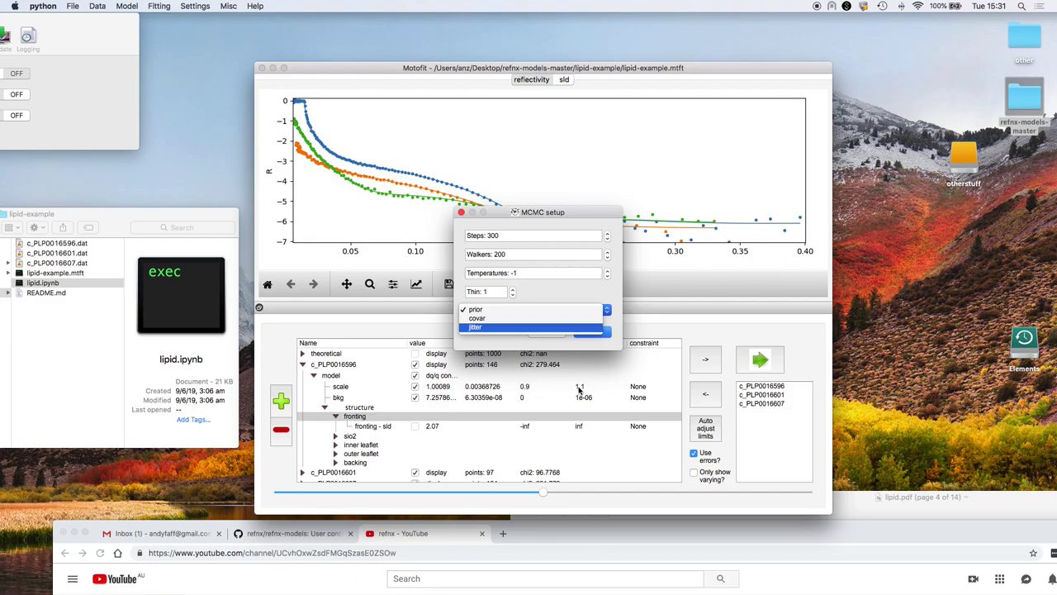
pyautogui.click(505, 318)
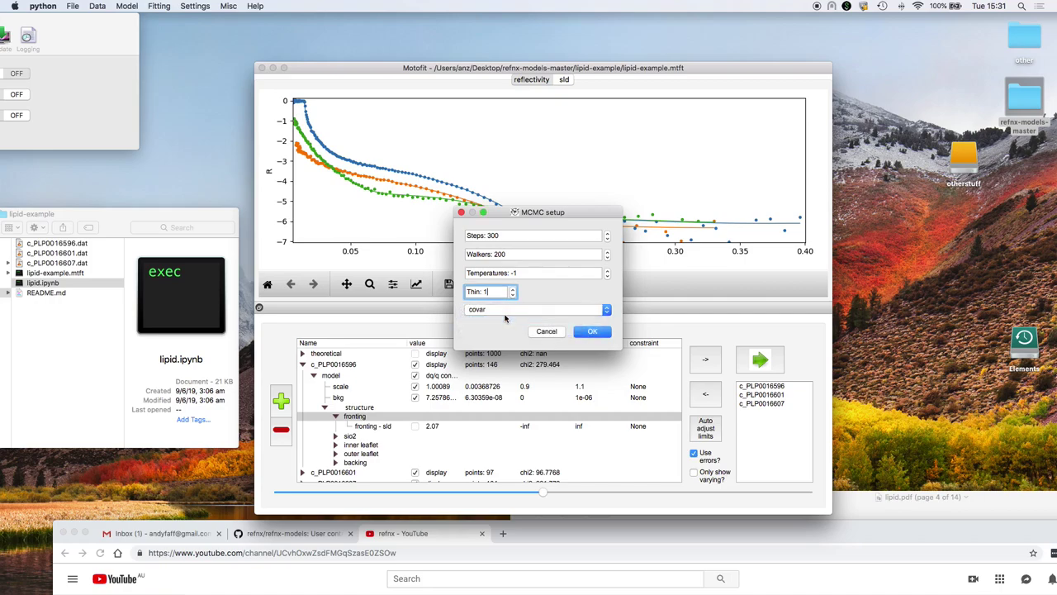
pyautogui.click(503, 311)
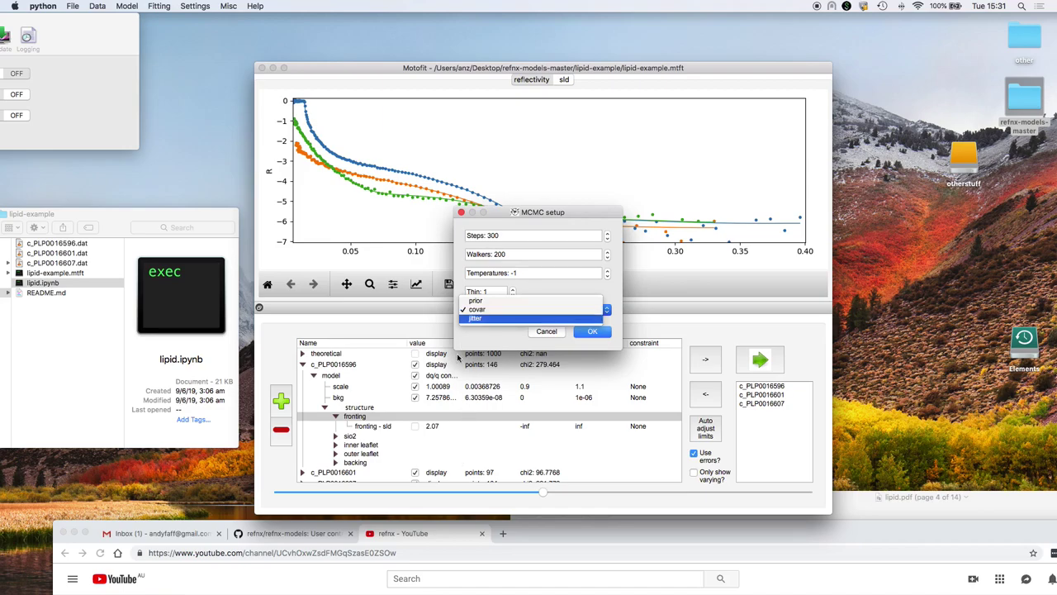
pyautogui.click(495, 321)
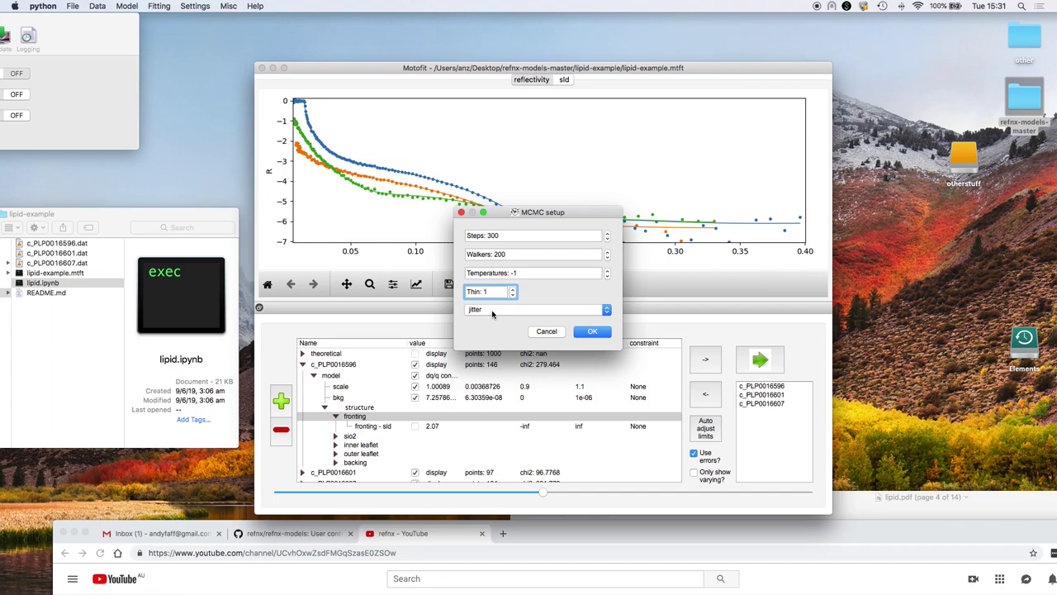
pyautogui.click(492, 313)
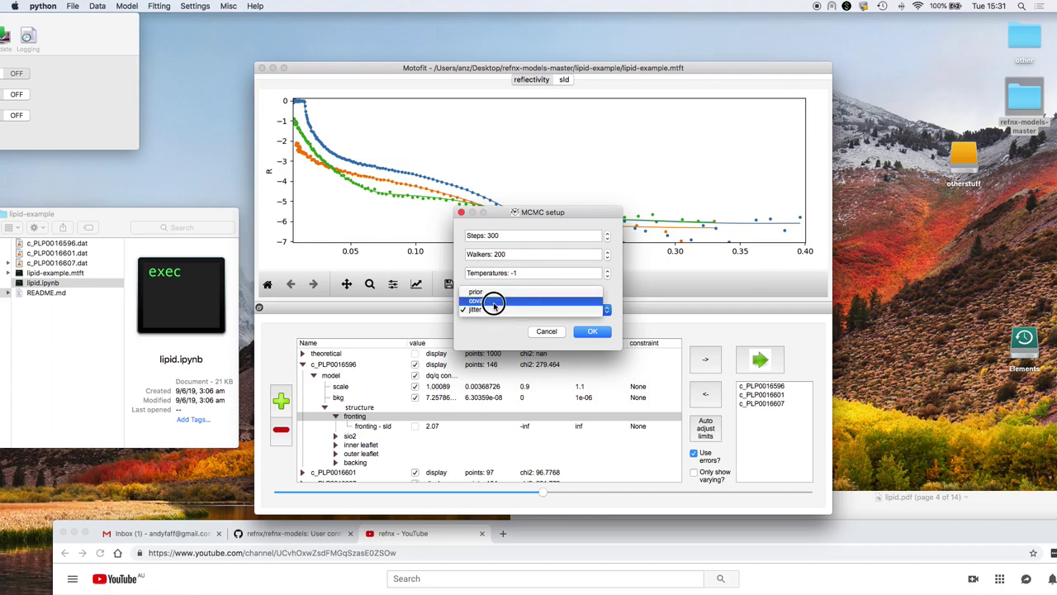
pyautogui.click(494, 307)
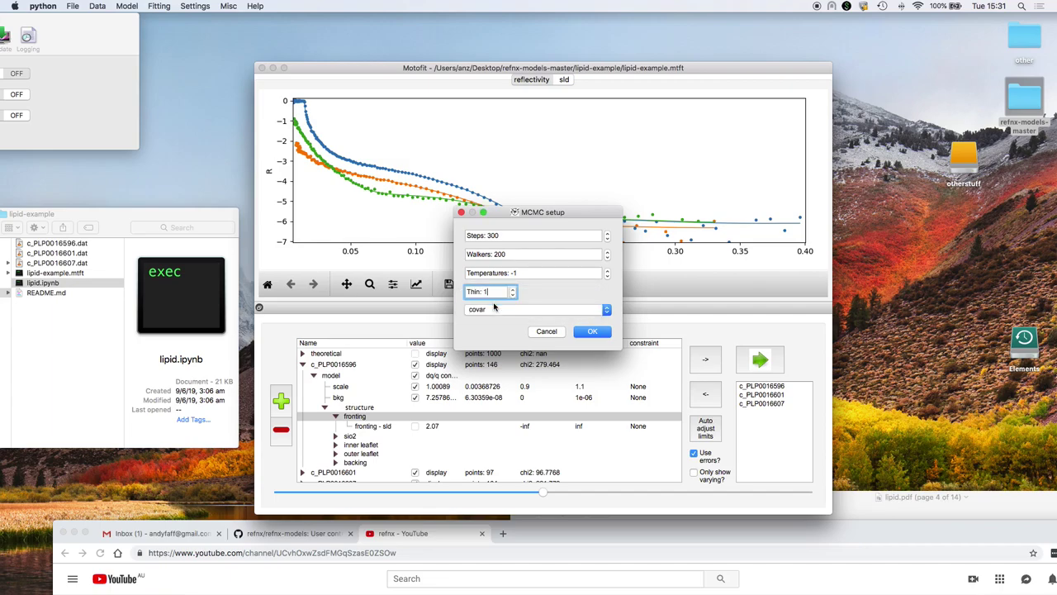
pyautogui.click(591, 331)
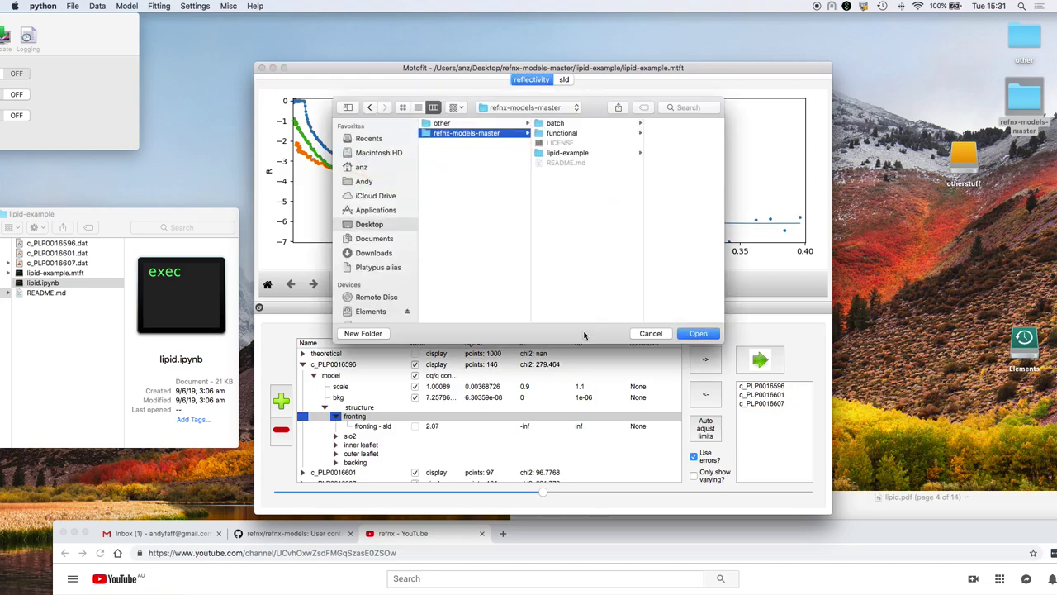
# Choose the lipid-example folder in refnx-models-master as the chain output location.
pyautogui.click(508, 110)
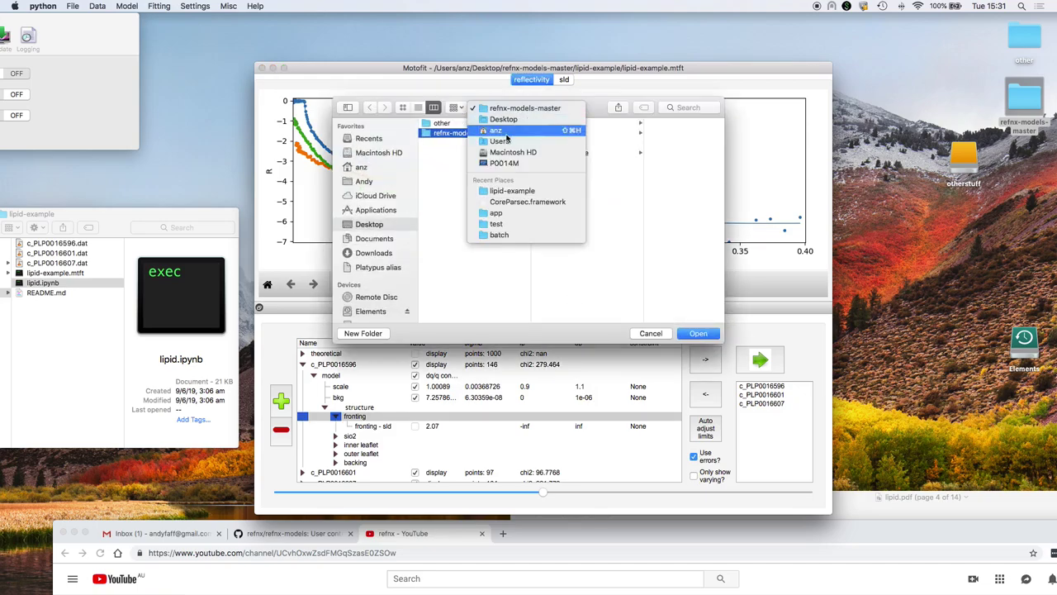
pyautogui.click(384, 228)
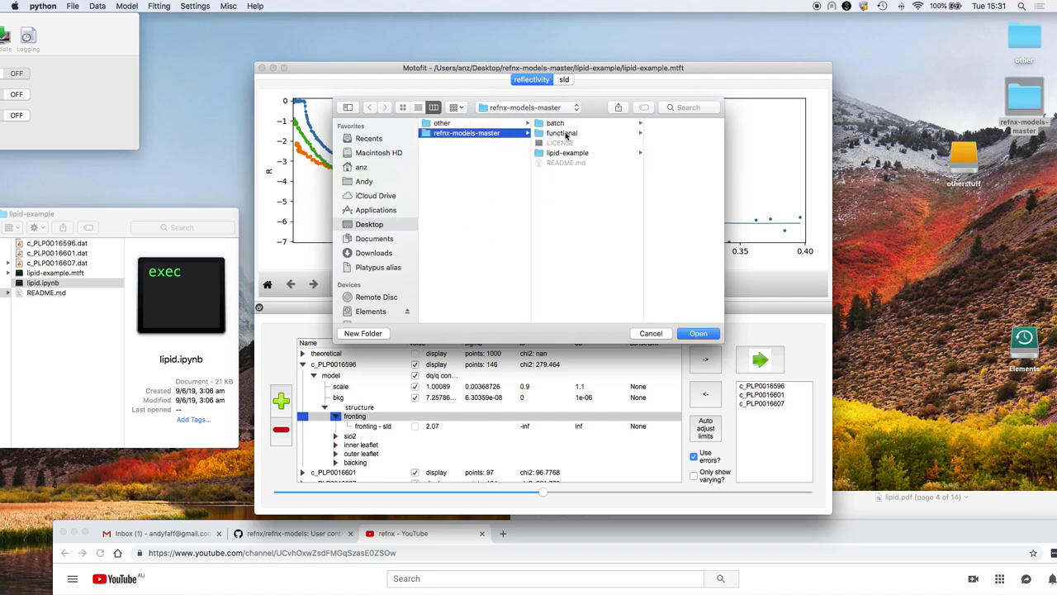
pyautogui.click(573, 157)
pyautogui.click(574, 155)
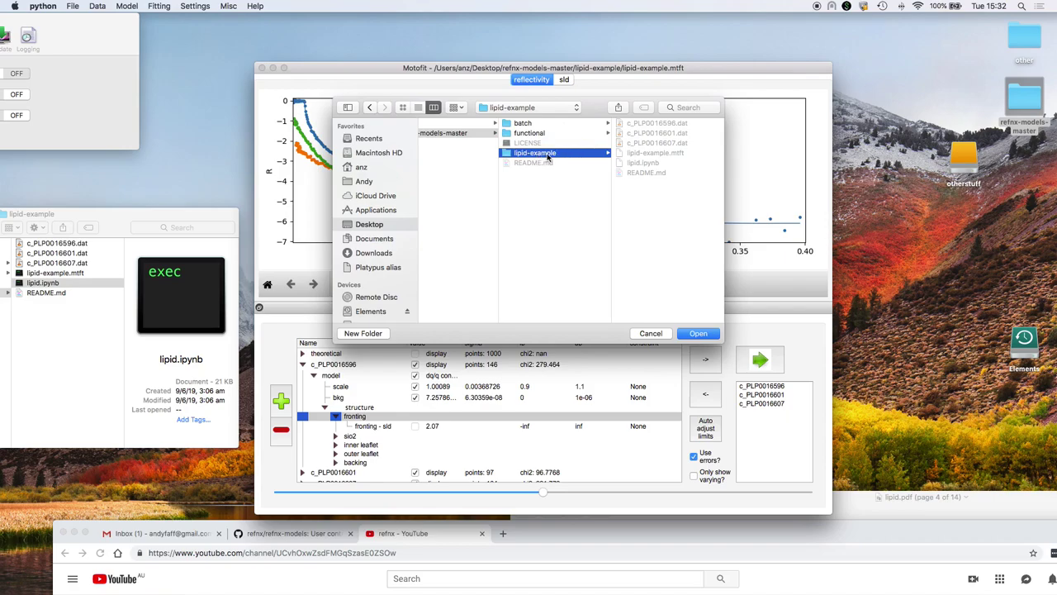
pyautogui.click(706, 335)
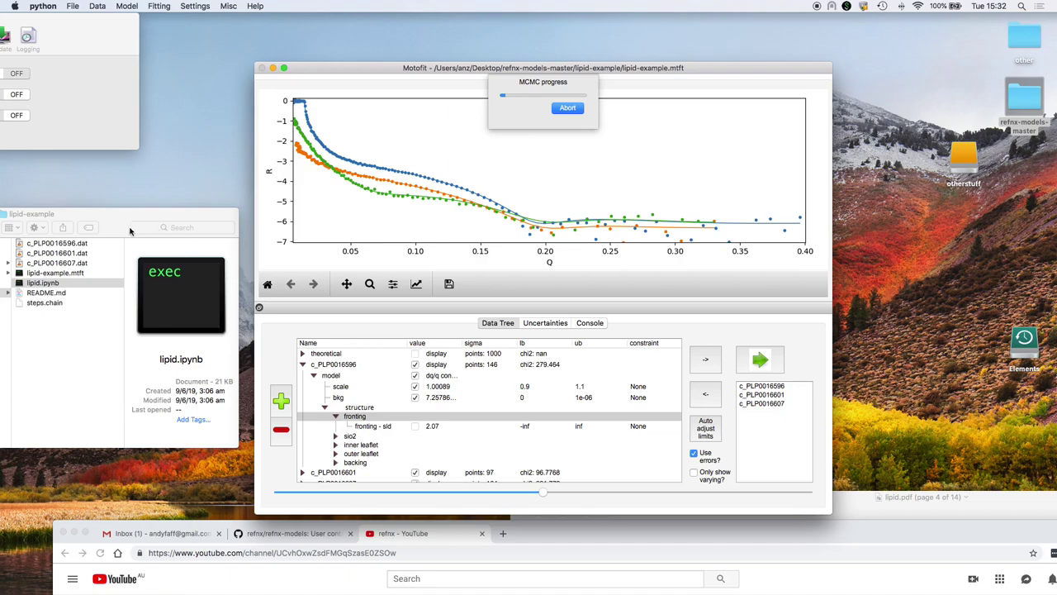
# Check the new steps.chain file in lipid-example, then return to Motofit's sampling progress.
pyautogui.moveTo(116, 225); pyautogui.dragTo(244, 124)
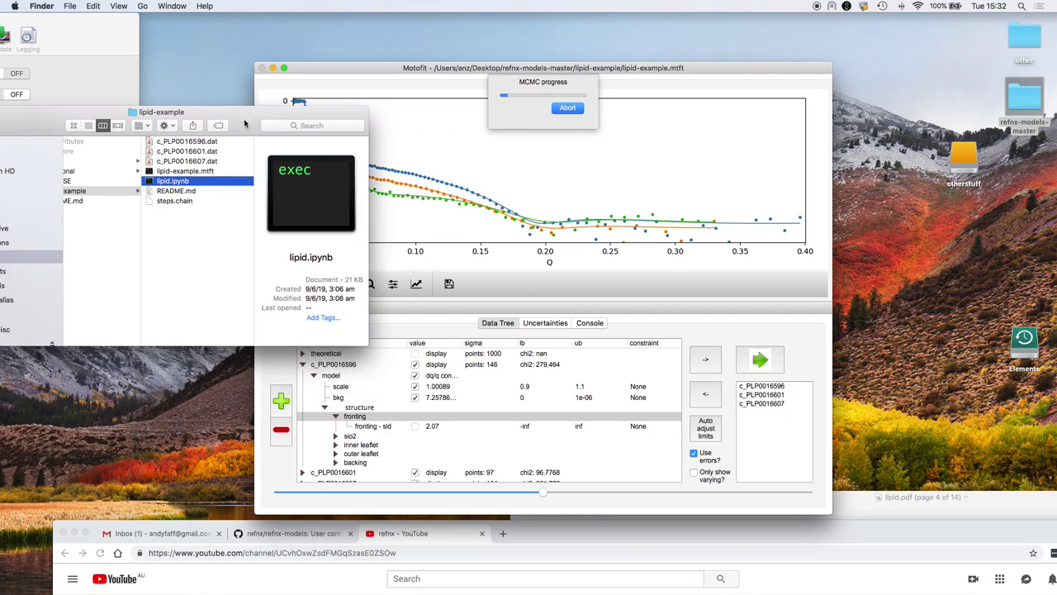
pyautogui.click(174, 201)
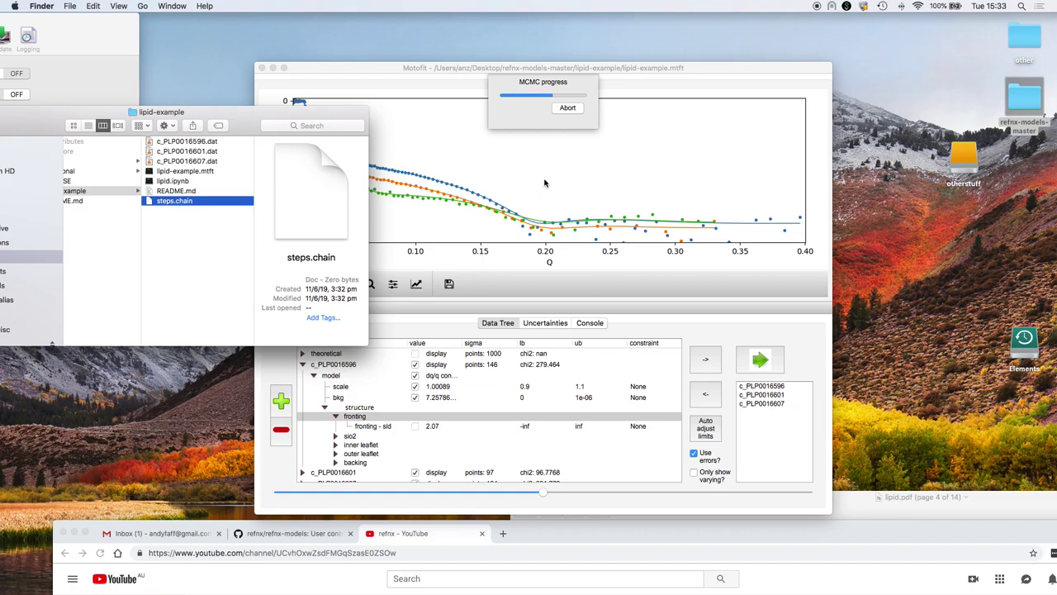
pyautogui.click(538, 114)
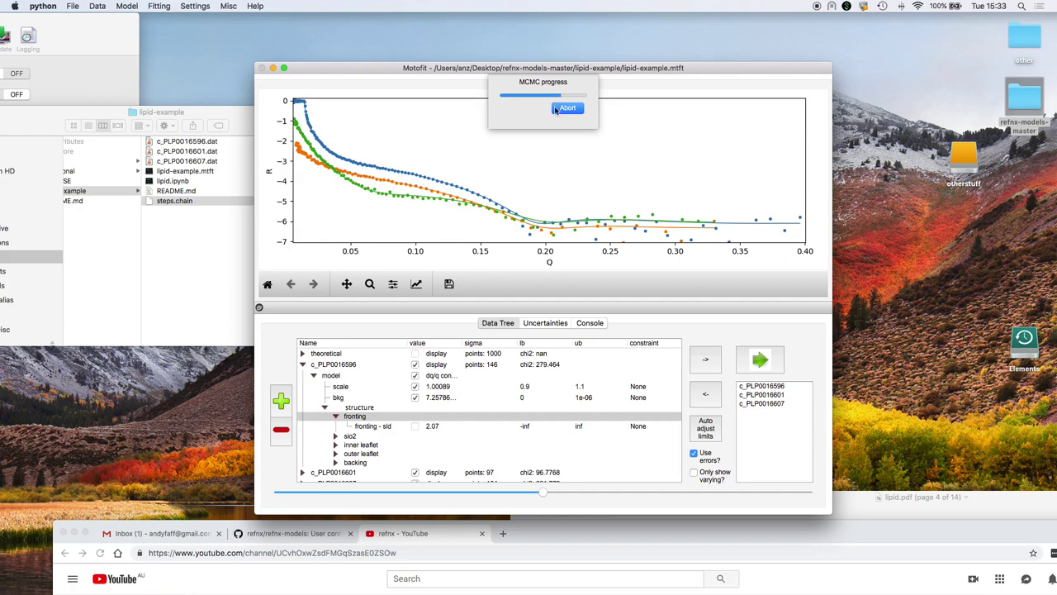
pyautogui.moveTo(512, 592)
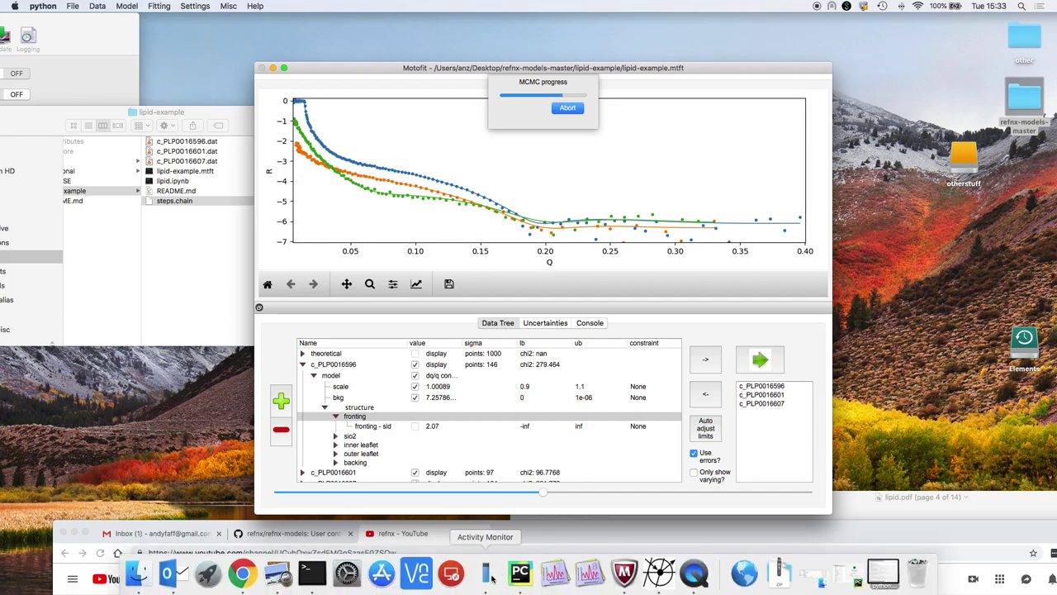
pyautogui.click(492, 576)
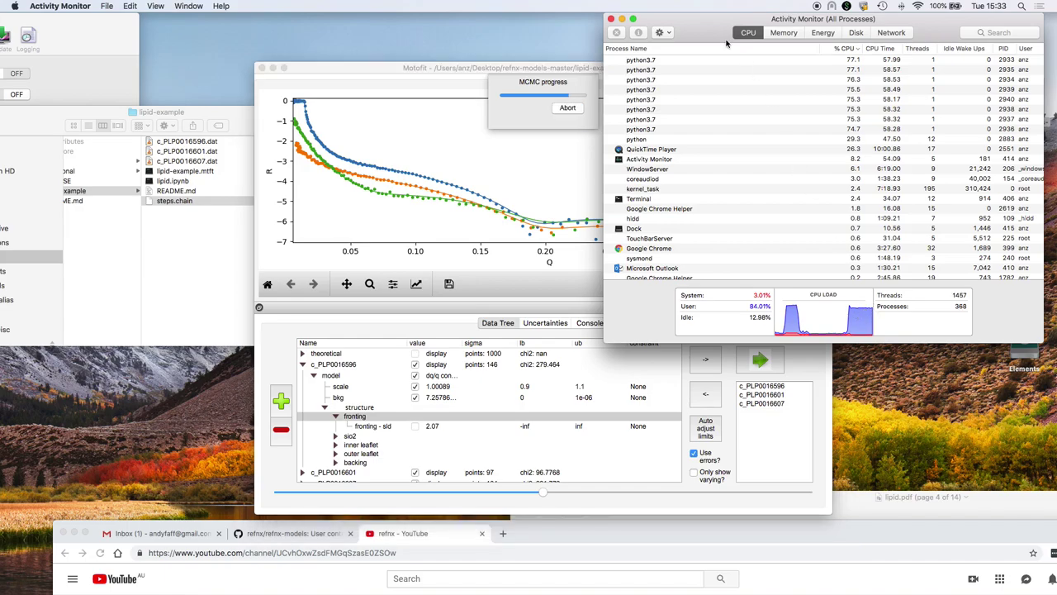
pyautogui.click(611, 19)
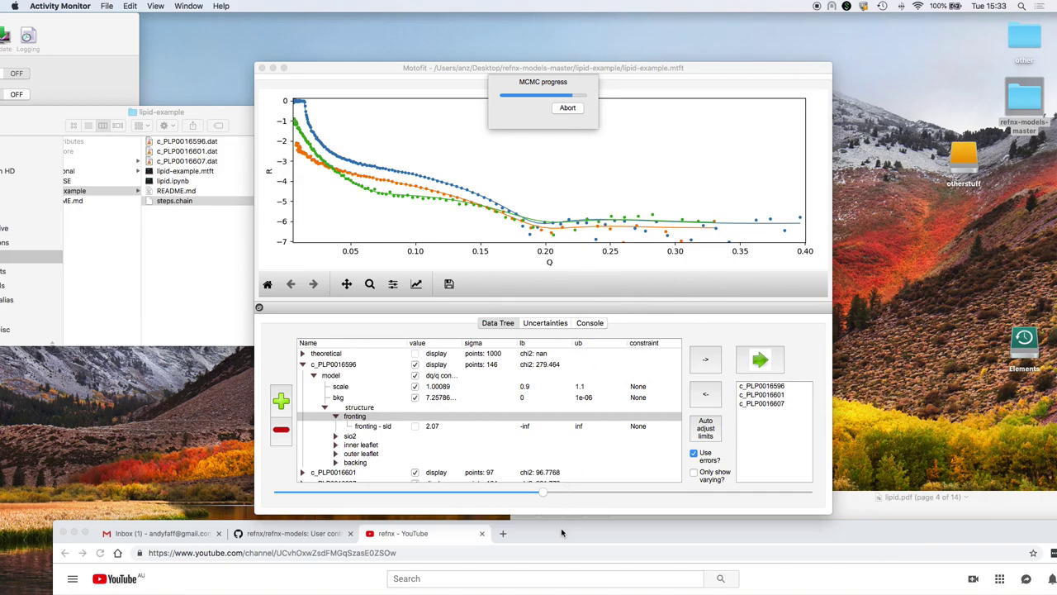
pyautogui.moveTo(564, 532); pyautogui.dragTo(564, 584)
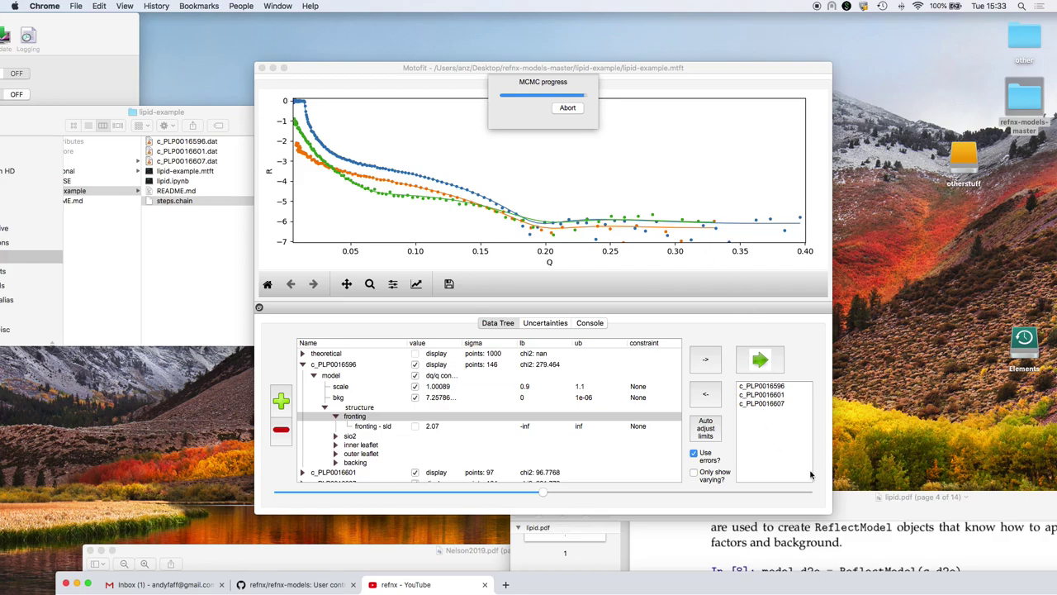
# Move lipid.pdf aside and confirm the finished steps.chain file is 17.3 MB.
pyautogui.click(862, 506)
pyautogui.moveTo(863, 505); pyautogui.dragTo(429, 491)
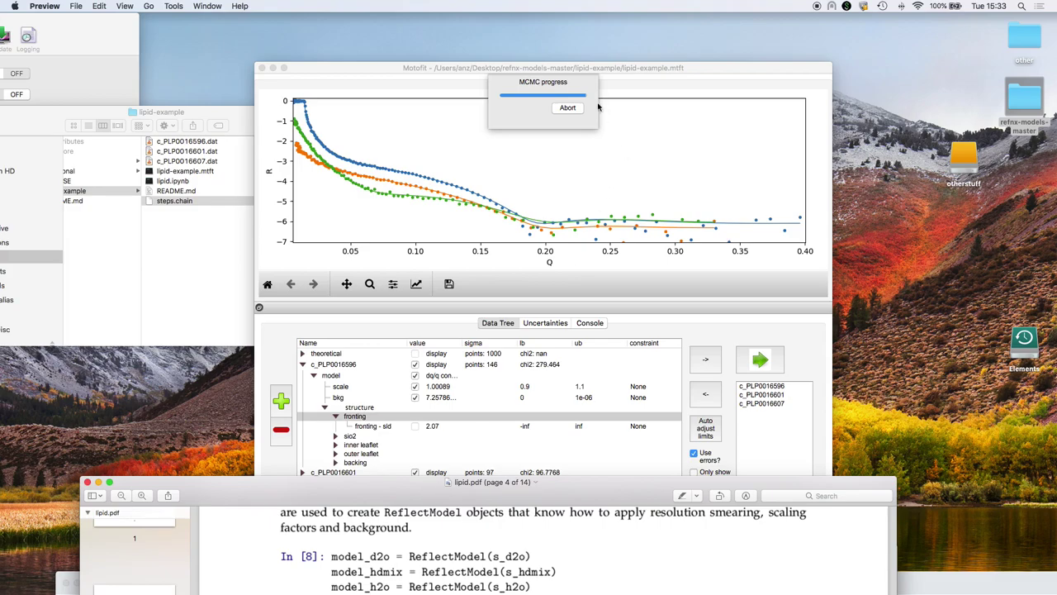
pyautogui.click(520, 72)
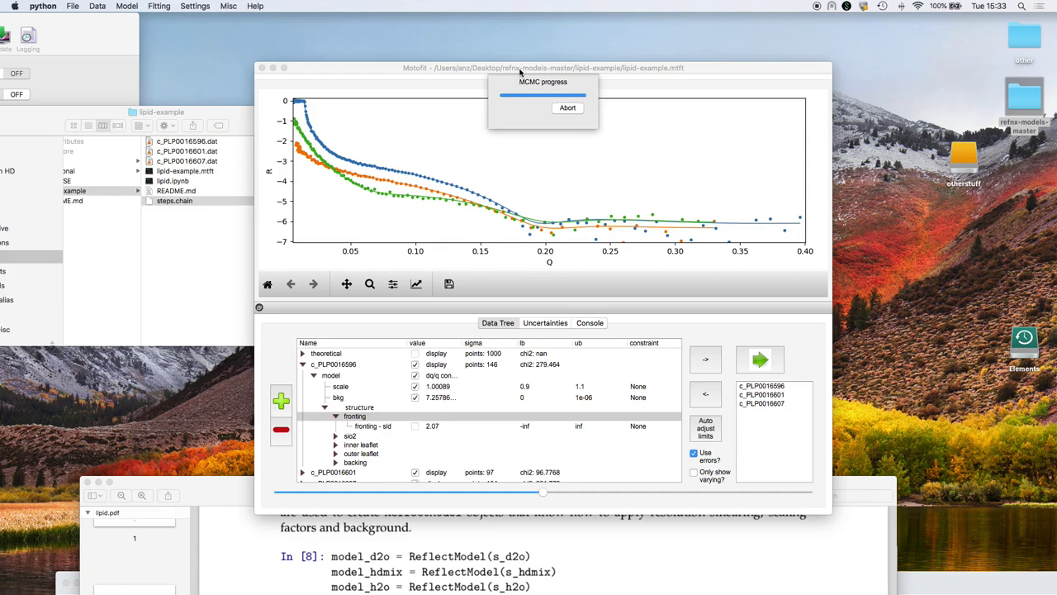
pyautogui.click(211, 256)
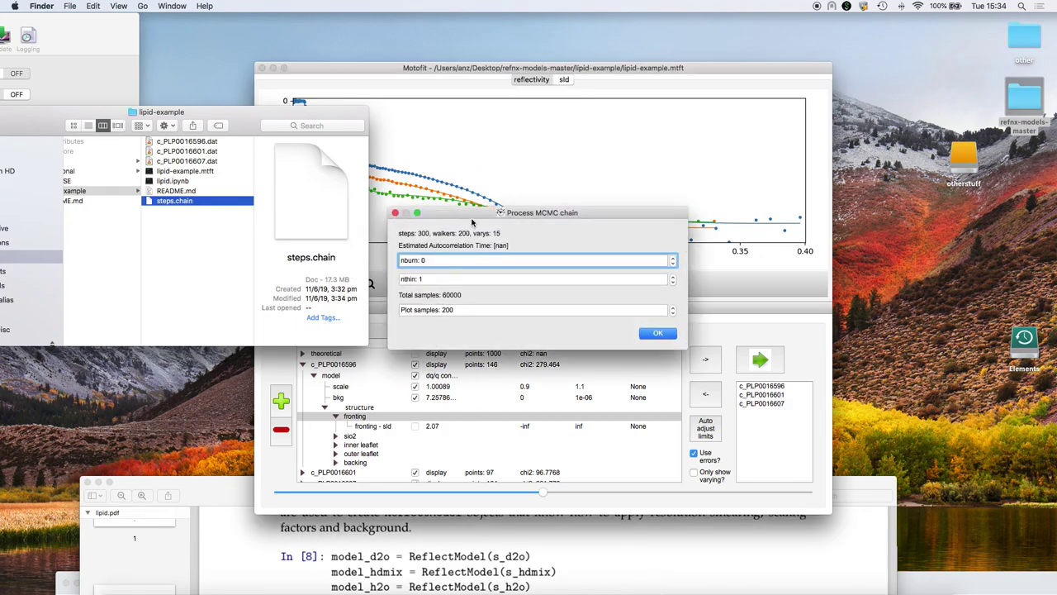
# Review chain processing settings: 60000 samples, nburn 0, nthin 1, 200 plot samples.
pyautogui.moveTo(477, 216); pyautogui.dragTo(487, 157)
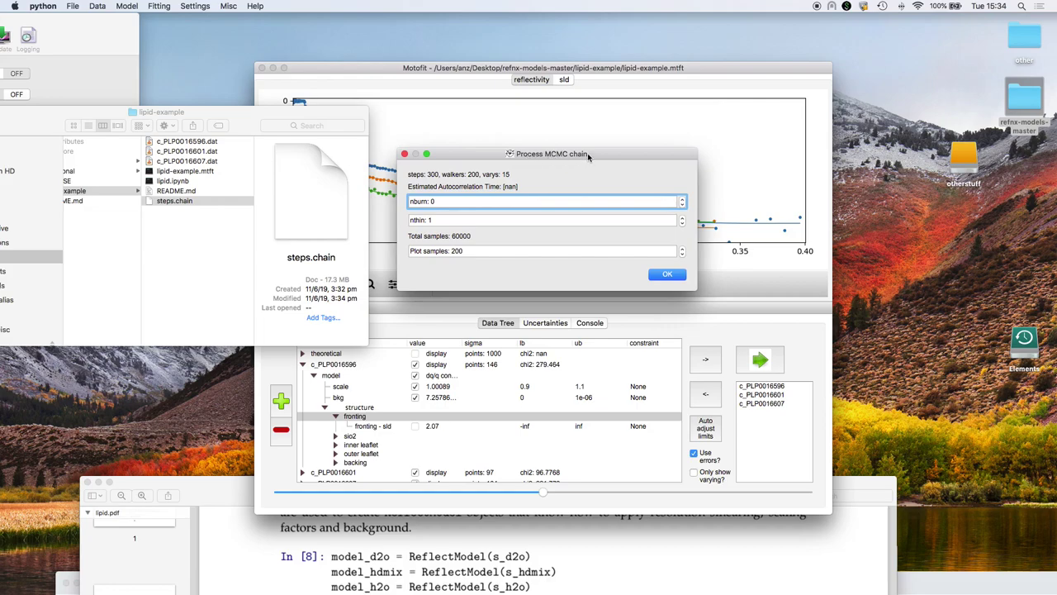
pyautogui.click(432, 202)
pyautogui.click(428, 220)
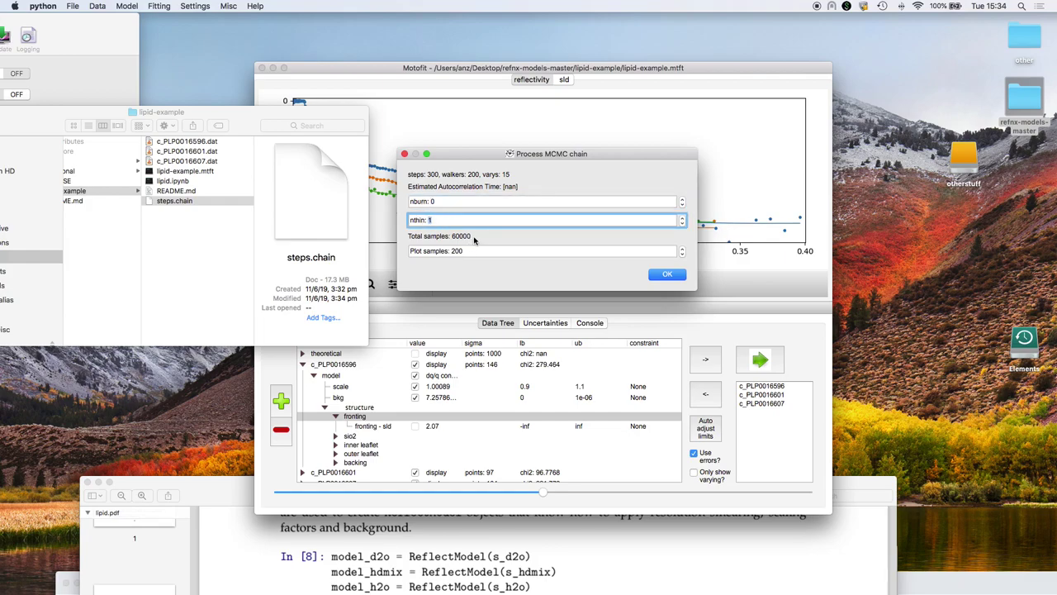
pyautogui.click(453, 236)
pyautogui.click(463, 252)
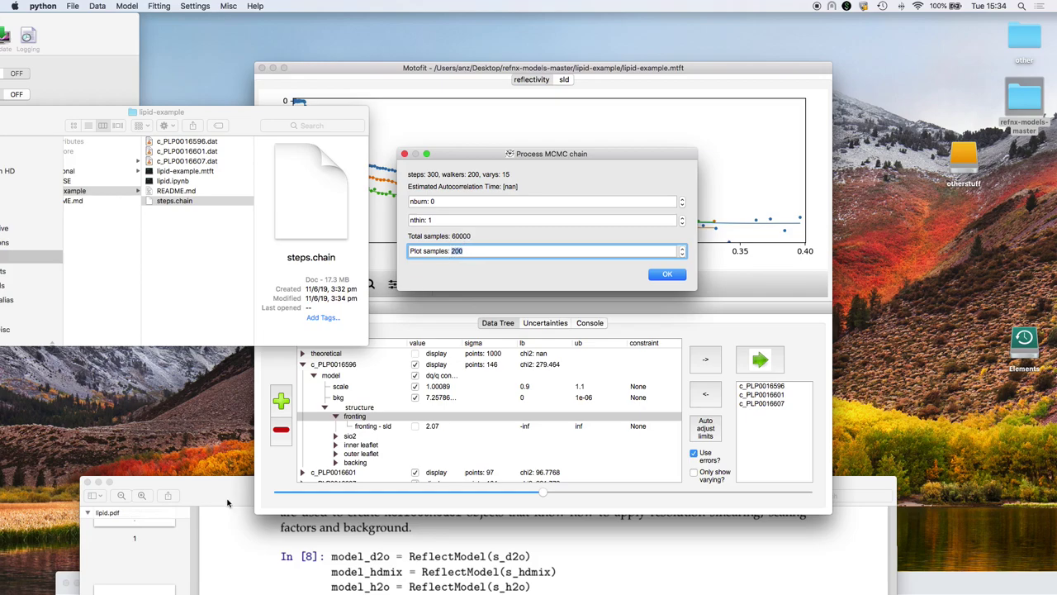
pyautogui.moveTo(231, 499); pyautogui.dragTo(243, 289)
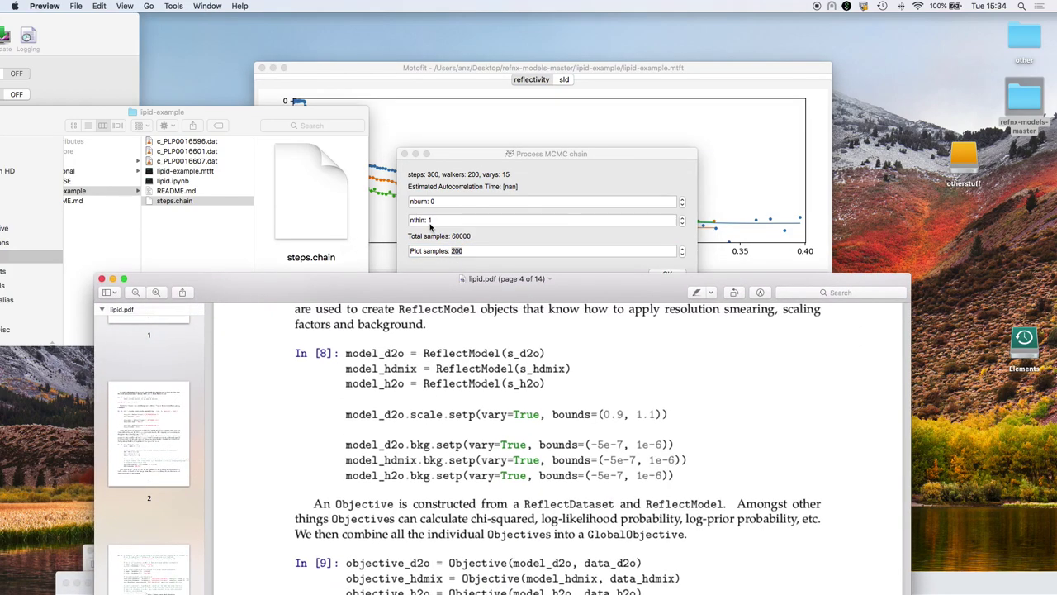
# Scroll lipid.pdf to page 5's In [14] chain trace plot and ~500-step burn-in note.
pyautogui.moveTo(387, 288); pyautogui.dragTo(370, 210)
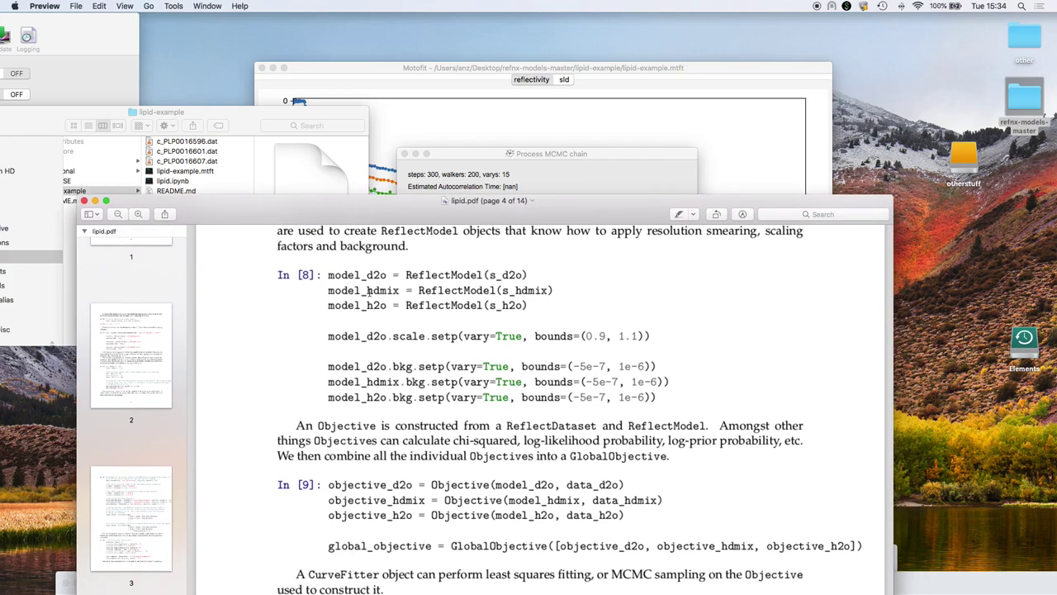
pyautogui.scroll(-10, 361, 314)
pyautogui.scroll(-15, 361, 314)
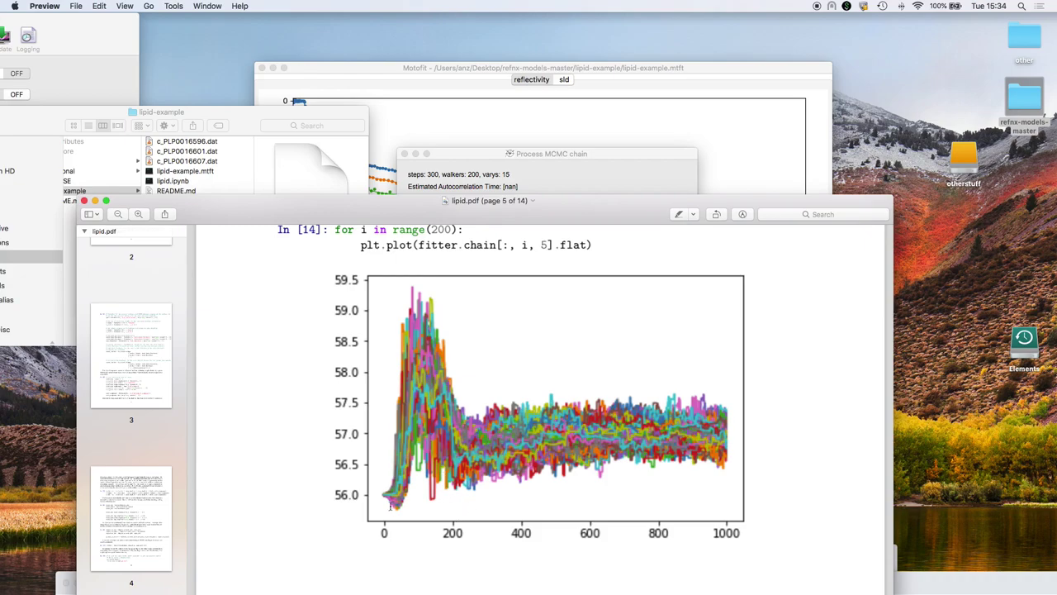
pyautogui.scroll(1, 384, 494)
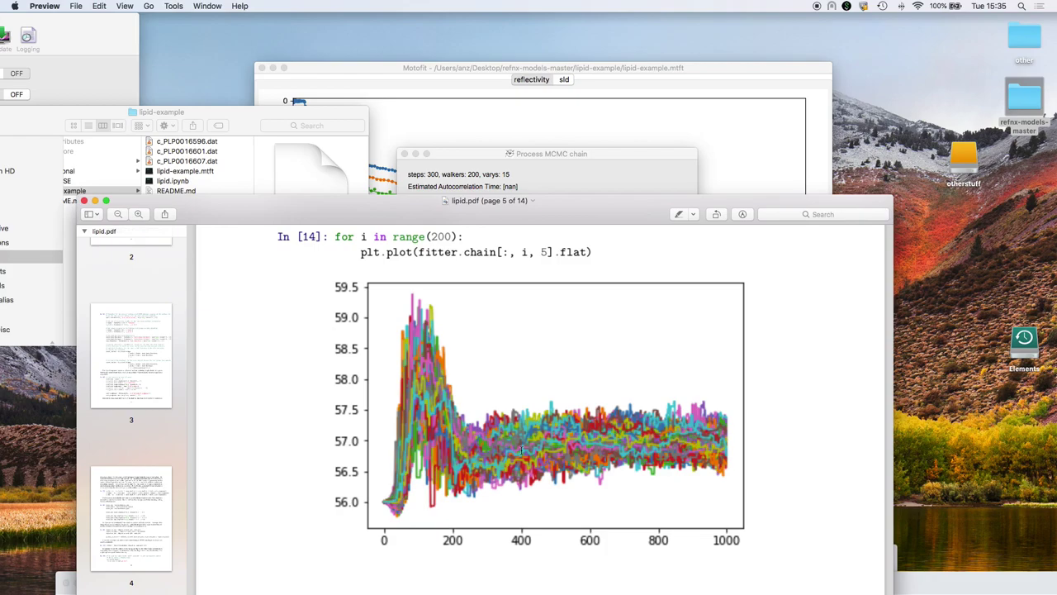
pyautogui.scroll(-5, 521, 451)
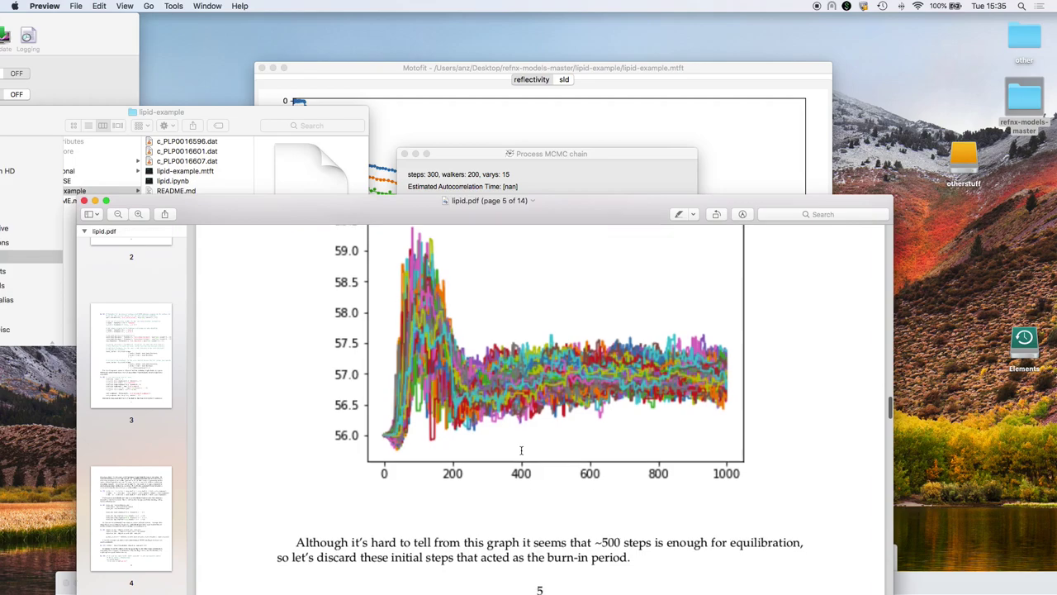
pyautogui.scroll(3, 521, 450)
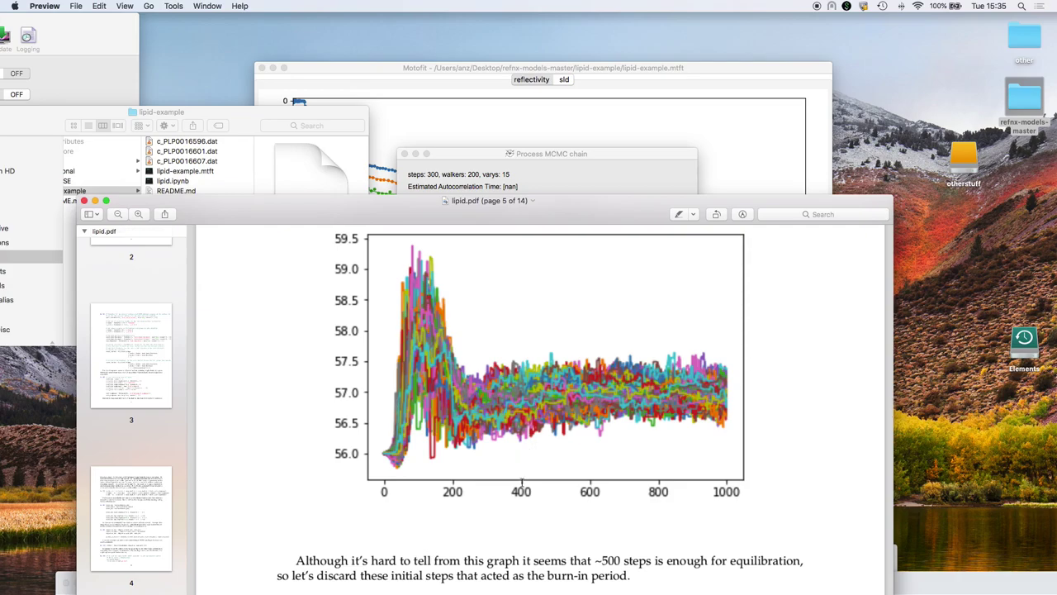
# Uncover the Process MCMC chain dialog and select the nburn value, leaving it at 0.
pyautogui.moveTo(489, 216); pyautogui.dragTo(501, 330)
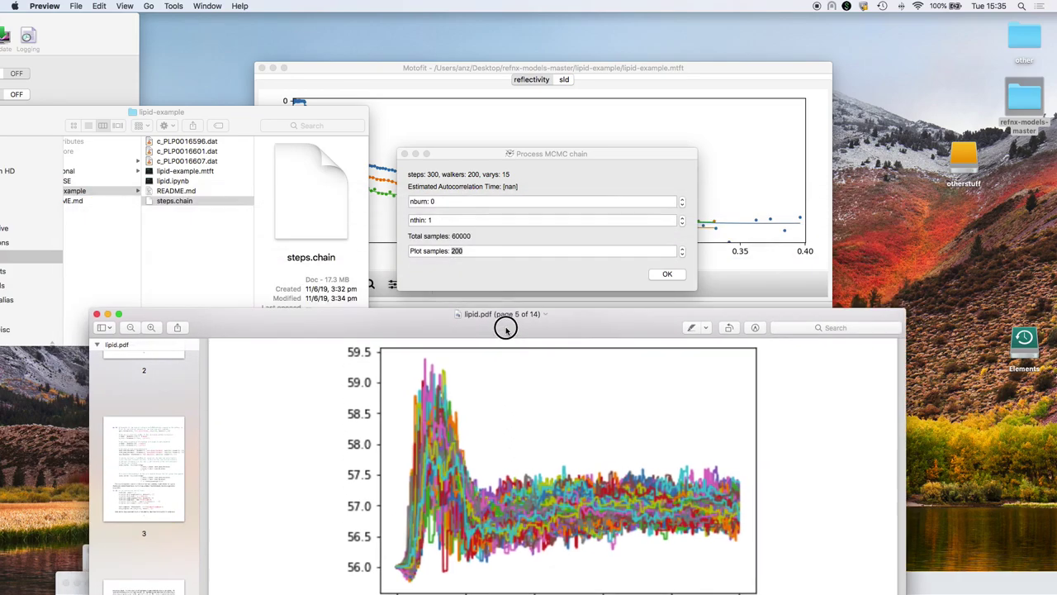
pyautogui.click(492, 270)
pyautogui.doubleClick(431, 201)
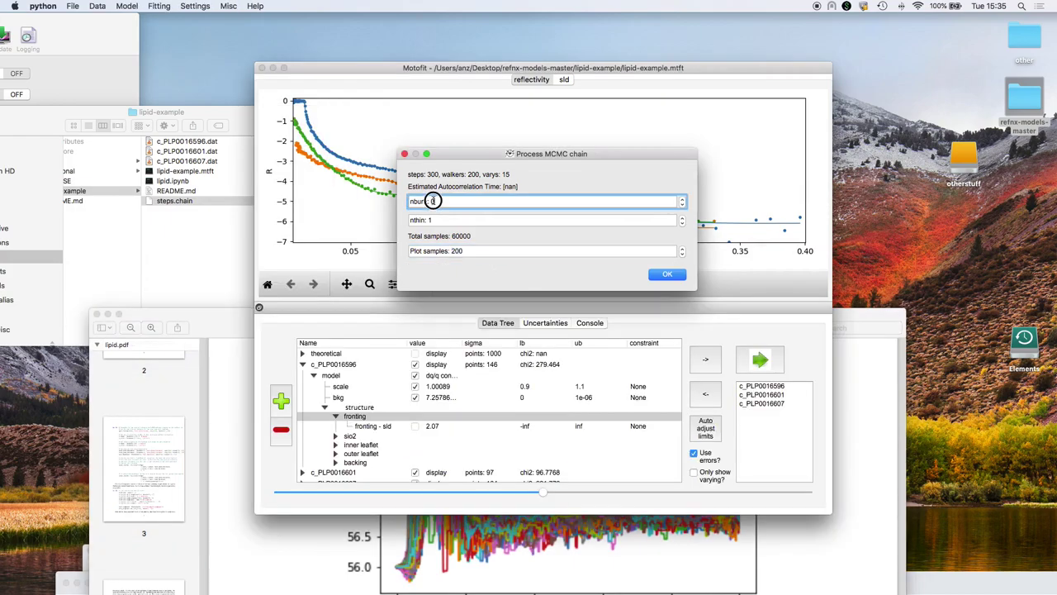
# Scroll lipid.pdf to page 6's autocorrelation plot advising thinning by 400.
pyautogui.click(351, 560)
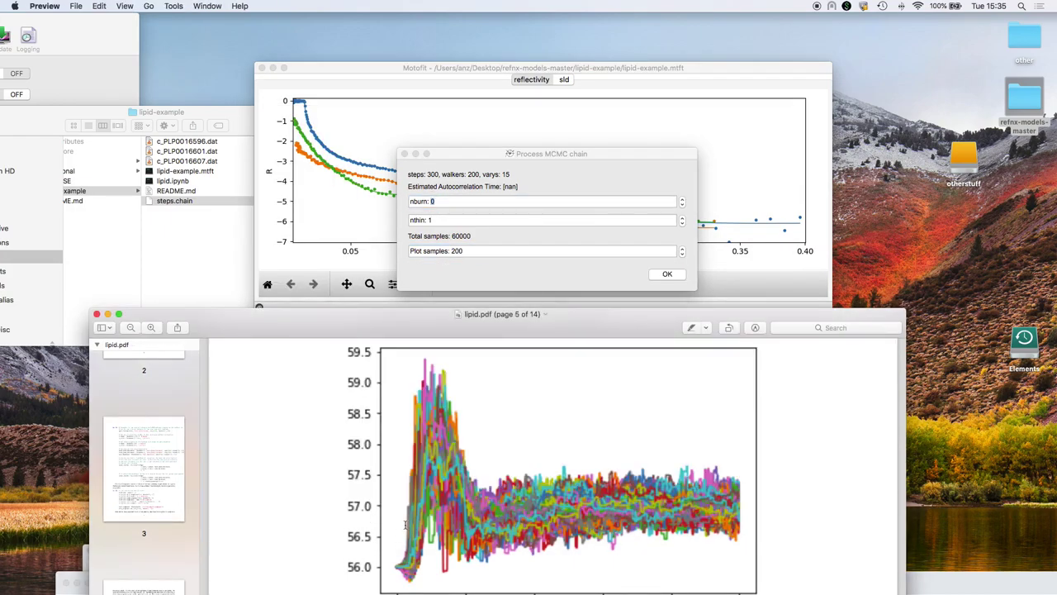
pyautogui.scroll(-10, 388, 537)
pyautogui.scroll(-5, 404, 527)
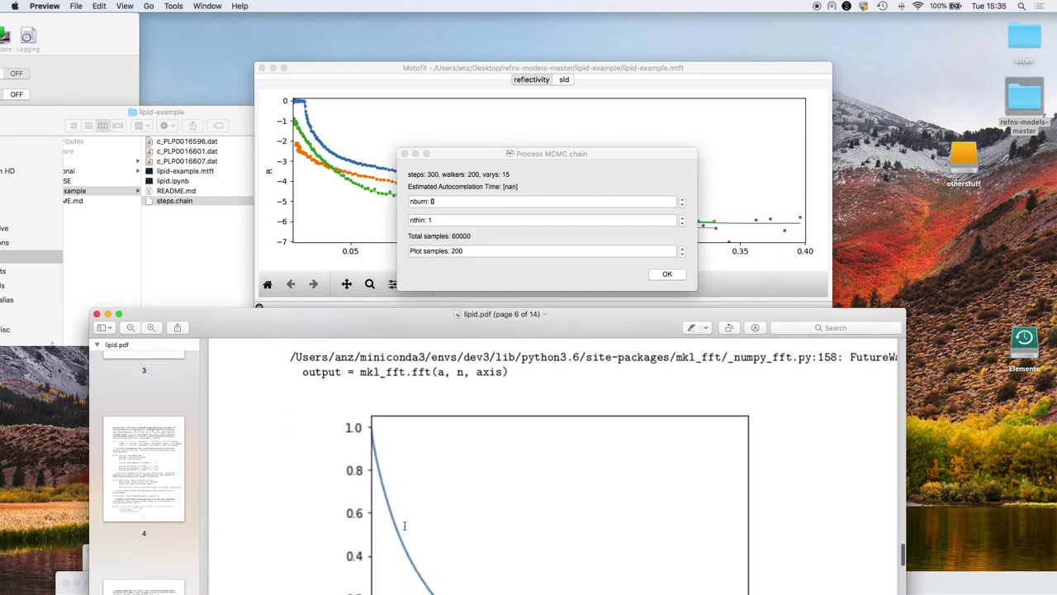
# Enlarge lipid.pdf to read the thinning advice, then bring the chain dialog back in front.
pyautogui.moveTo(406, 317); pyautogui.dragTo(394, 193)
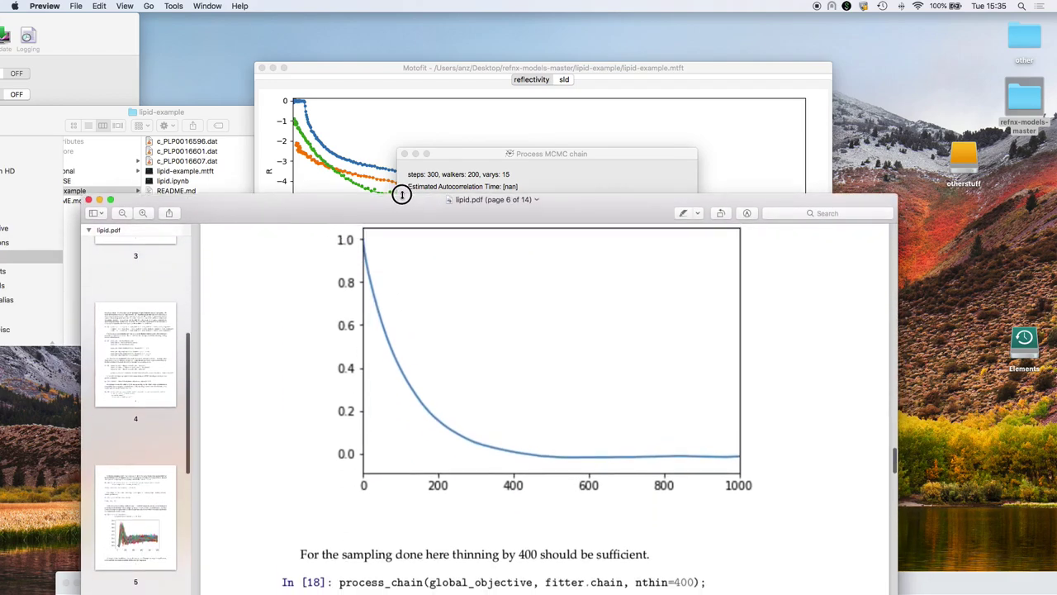
pyautogui.doubleClick(394, 193)
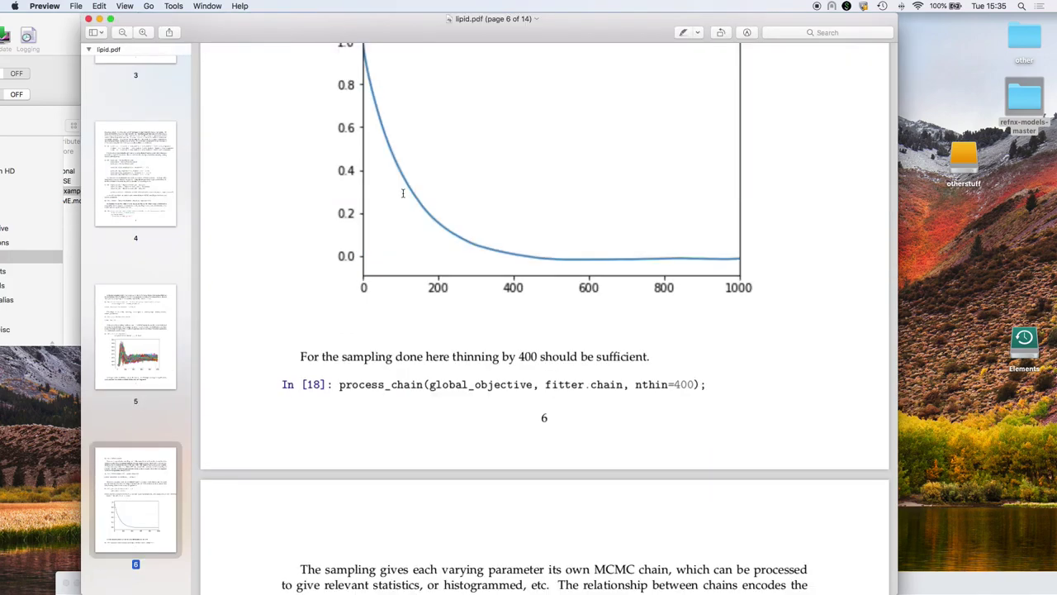
pyautogui.scroll(3, 385, 223)
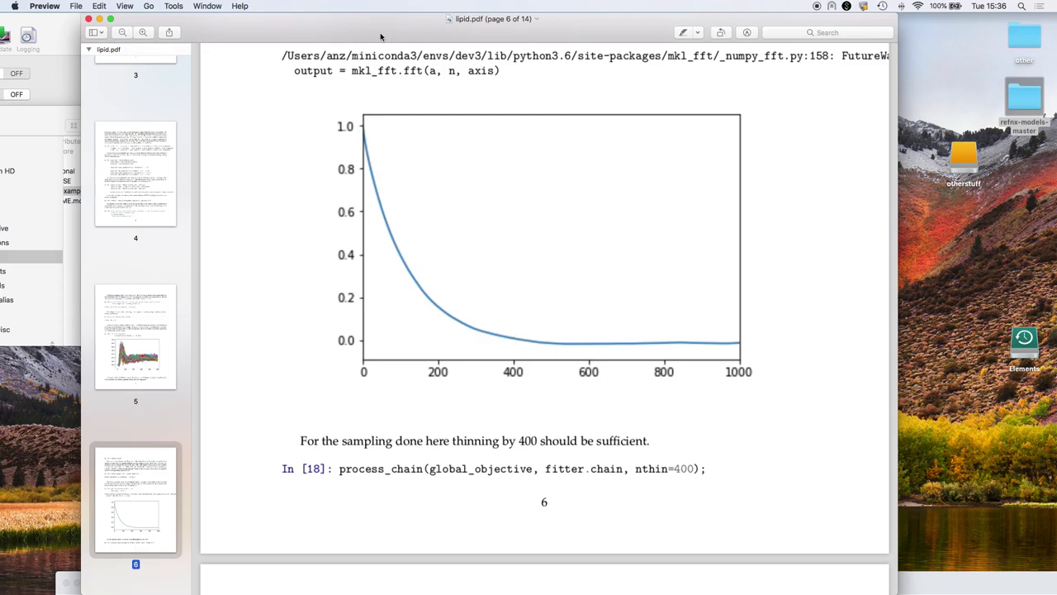
pyautogui.moveTo(382, 37); pyautogui.dragTo(481, 385)
pyautogui.click(473, 270)
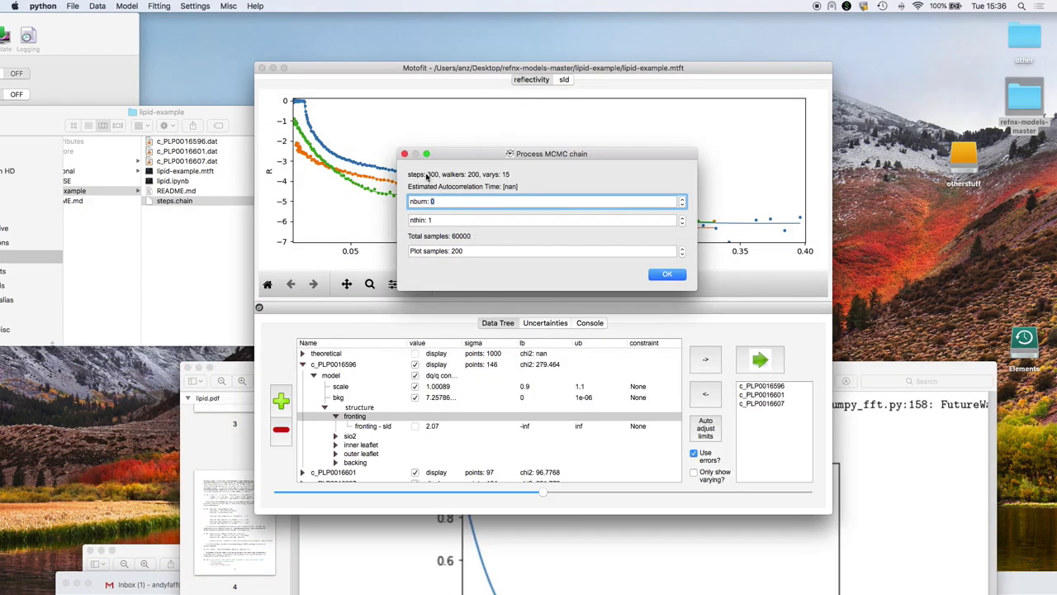
# Set nthin to 10 in the Process MCMC chain dialog, cutting total samples to 6000.
pyautogui.click(436, 219)
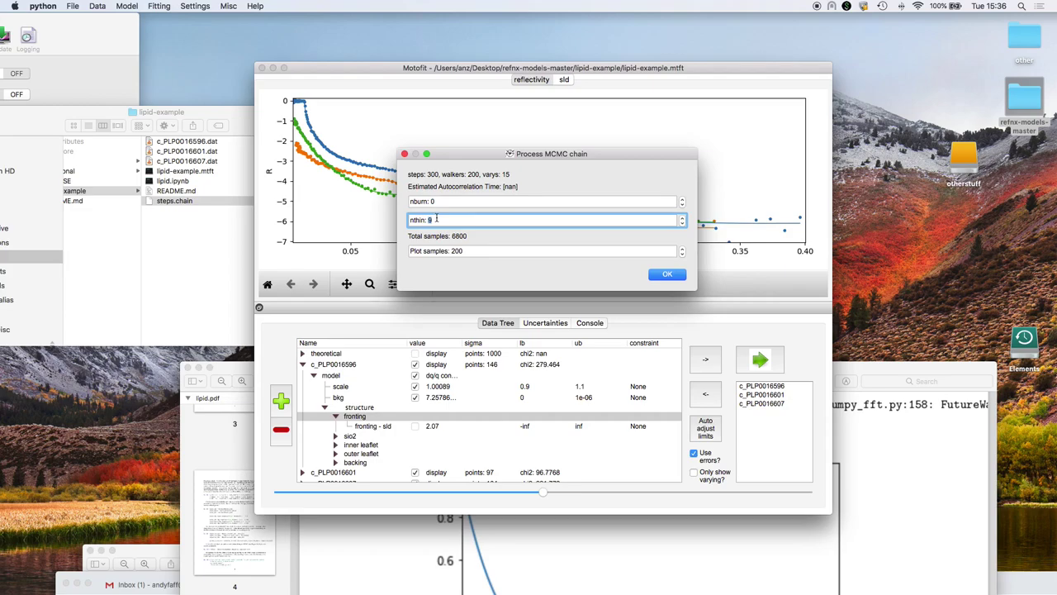
pyautogui.write('10')
pyautogui.doubleClick(431, 219)
# Reread the guide, confirm Plot samples is 200, and process the chain with these settings.
pyautogui.moveTo(869, 374); pyautogui.dragTo(838, 128)
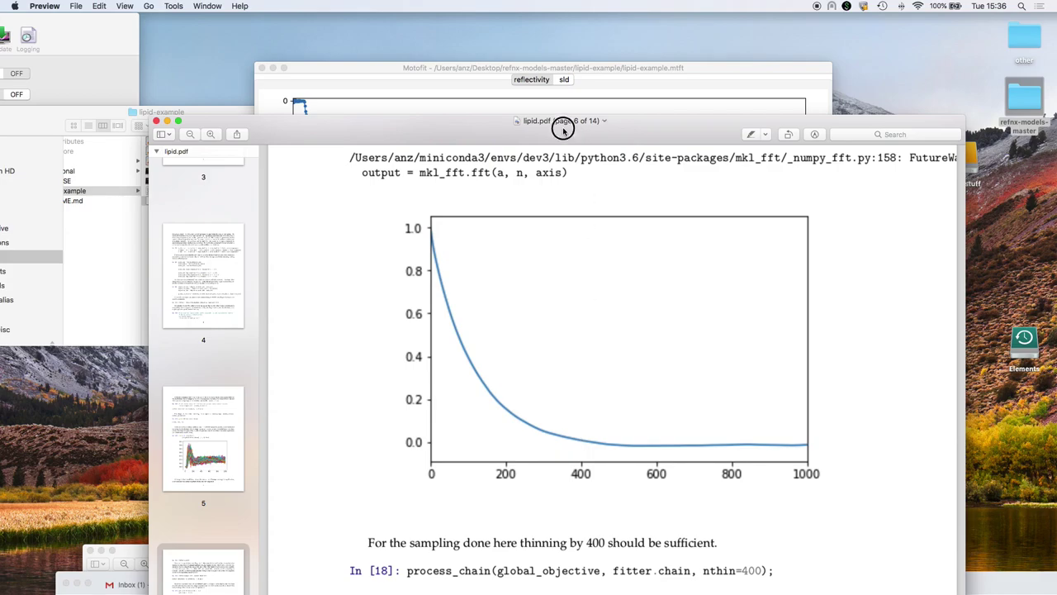
pyautogui.moveTo(566, 124); pyautogui.dragTo(619, 457)
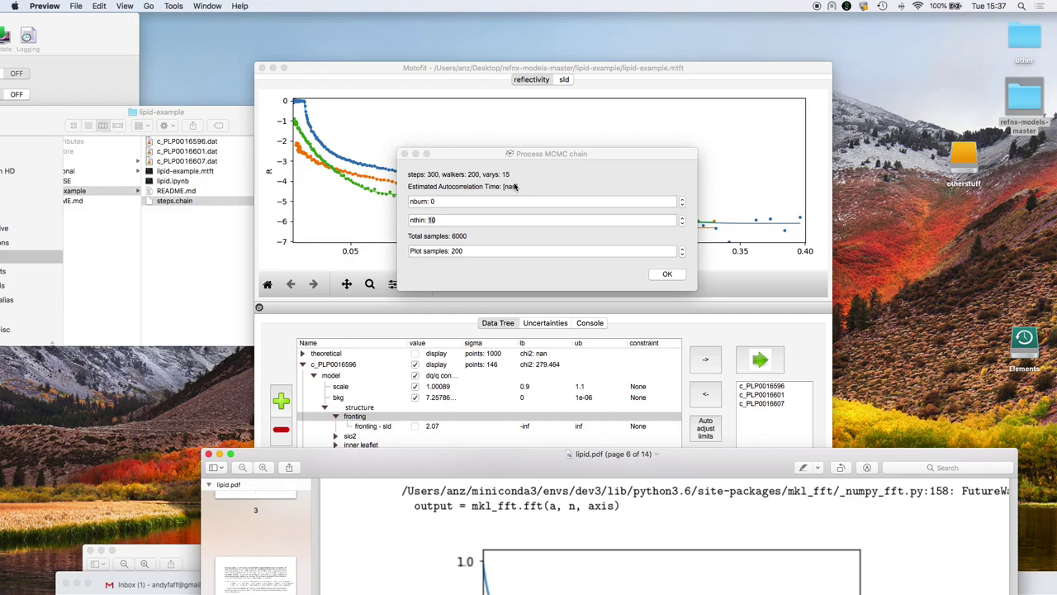
pyautogui.click(443, 220)
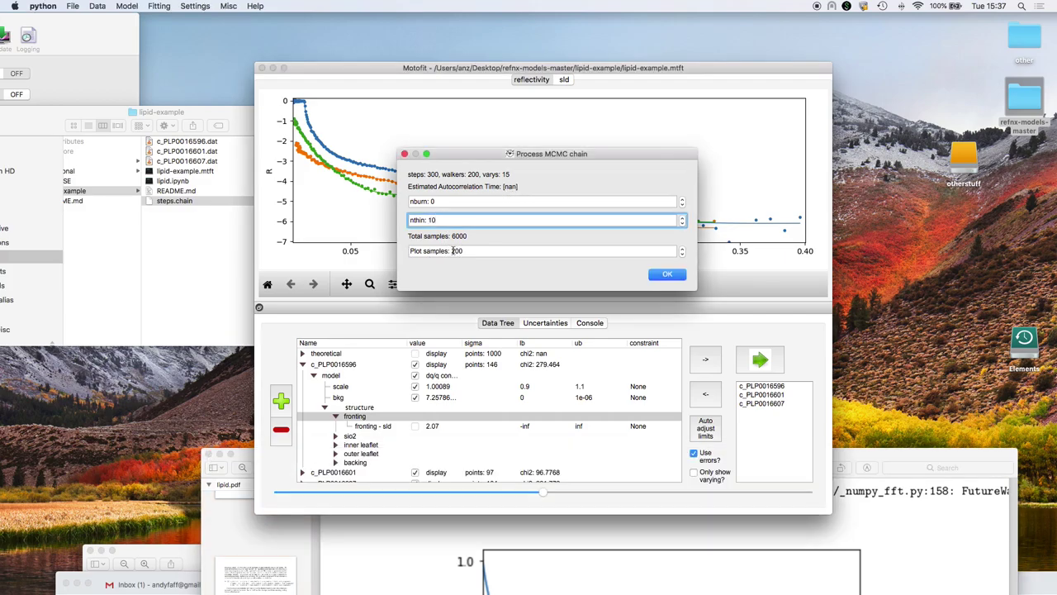
pyautogui.doubleClick(461, 250)
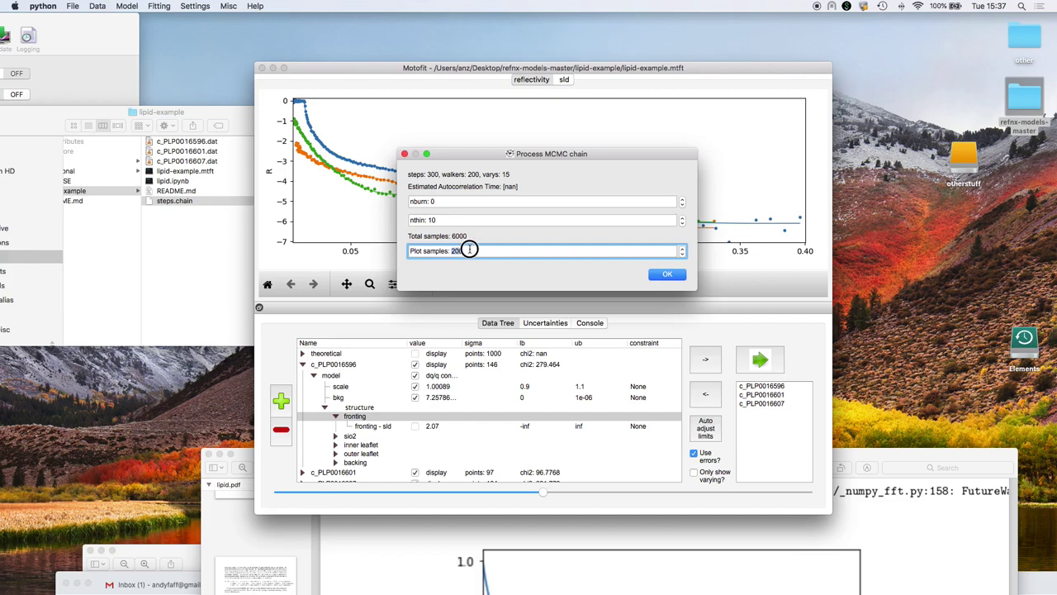
pyautogui.click(667, 274)
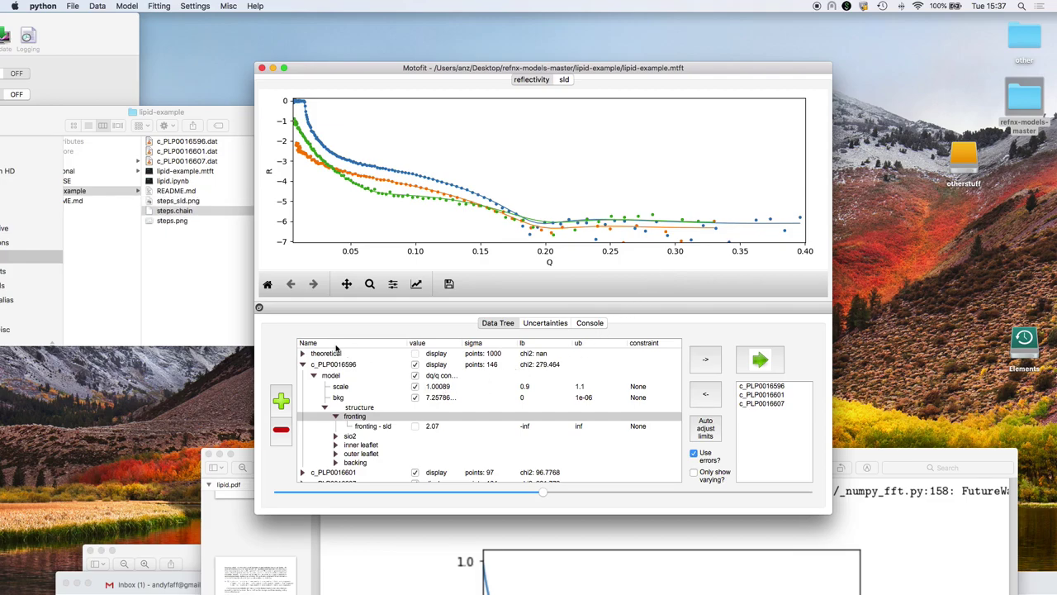
# Check the scale parameter's uncertainty, then show the text listing of fitted parameters.
pyautogui.click(480, 388)
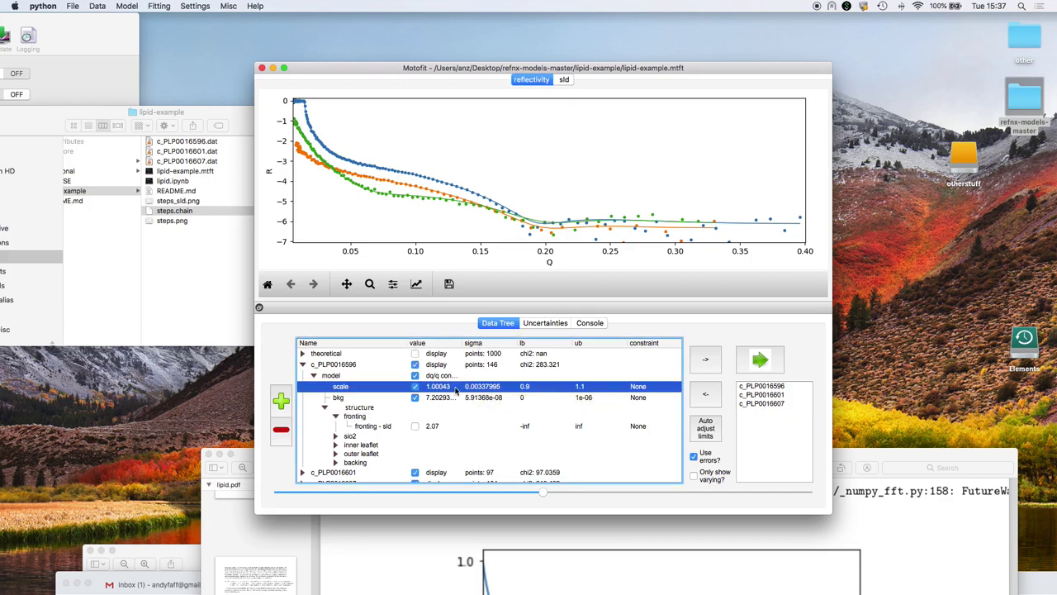
pyautogui.scroll(-1, 480, 399)
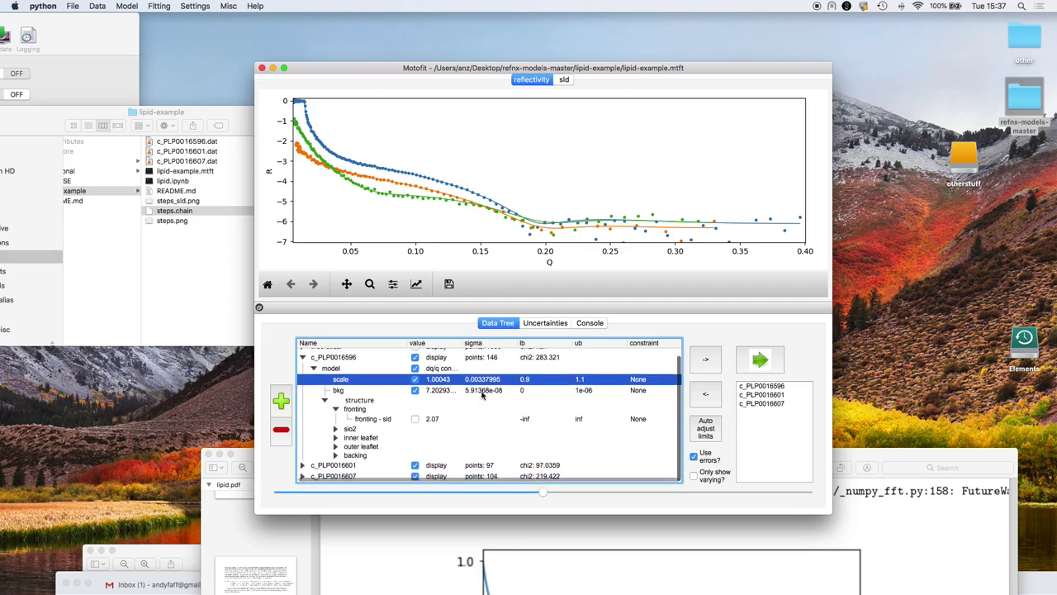
pyautogui.click(590, 323)
pyautogui.scroll(10, 404, 413)
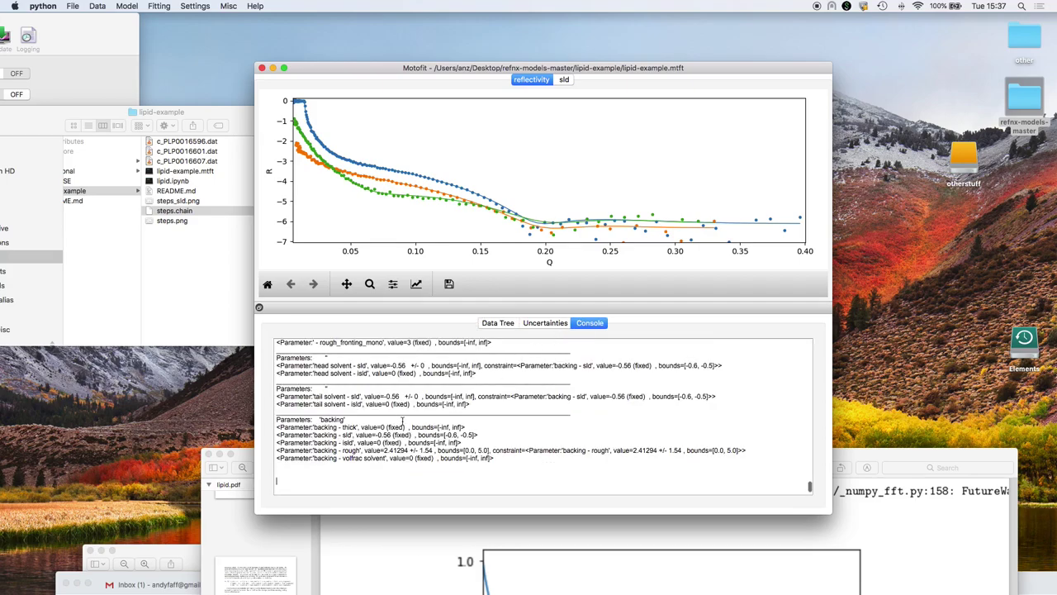
pyautogui.scroll(-10, 403, 421)
pyautogui.scroll(3, 401, 444)
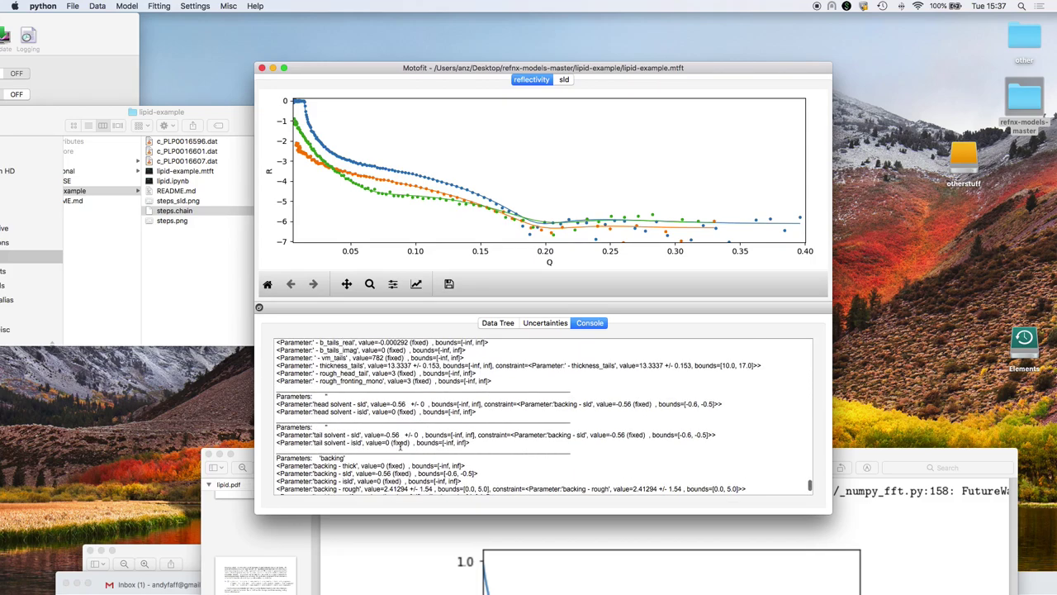
pyautogui.scroll(5, 402, 442)
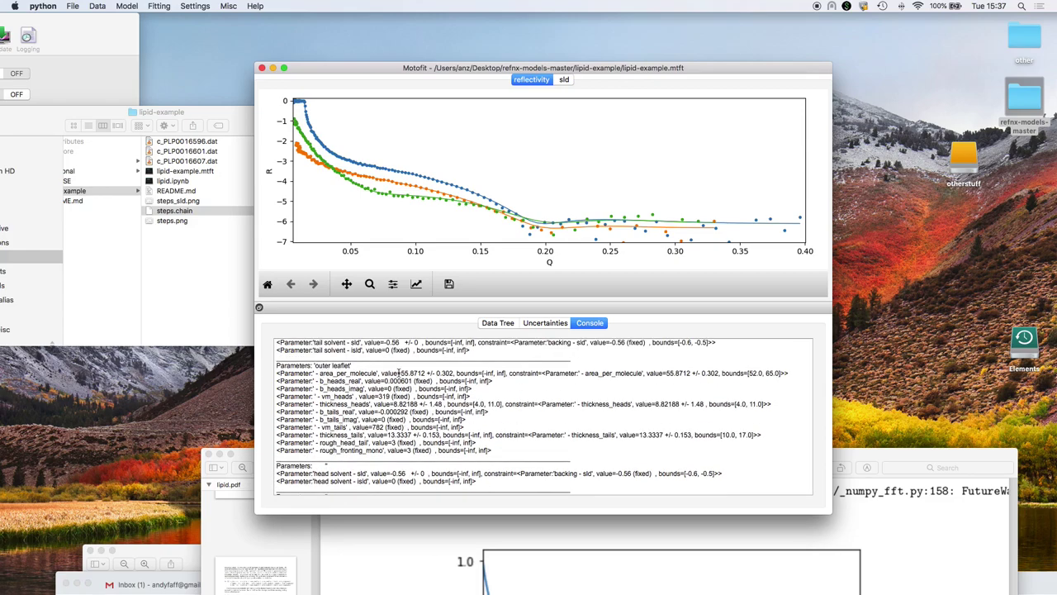
pyautogui.scroll(1, 399, 374)
# Select area_per_molecule's 55.8712 +/- 0.302, then bring the lipid-example folder forward.
pyautogui.doubleClick(415, 379)
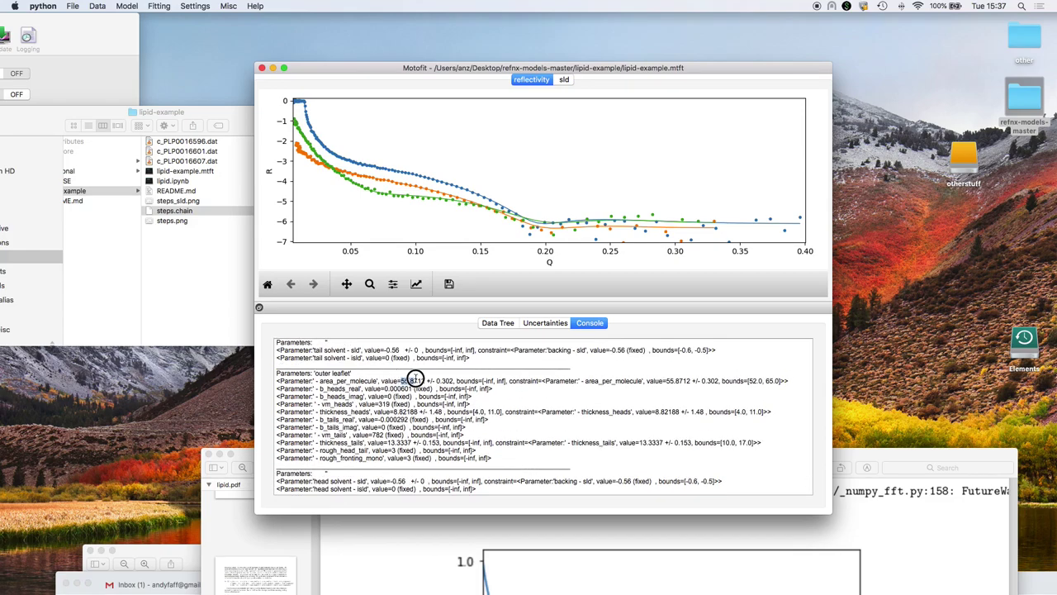
pyautogui.moveTo(415, 379); pyautogui.dragTo(455, 378)
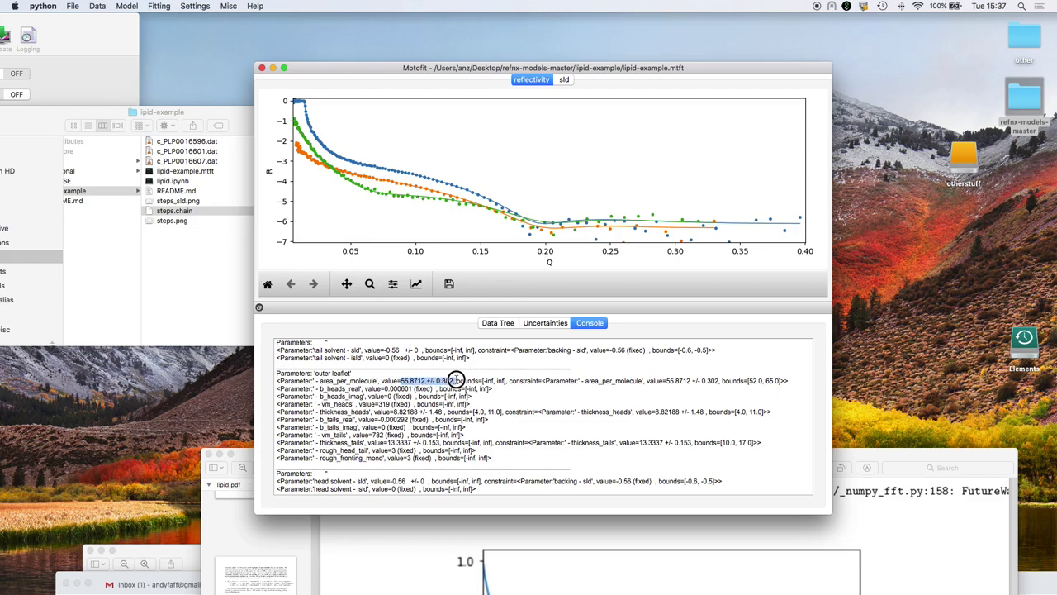
pyautogui.scroll(3, 454, 380)
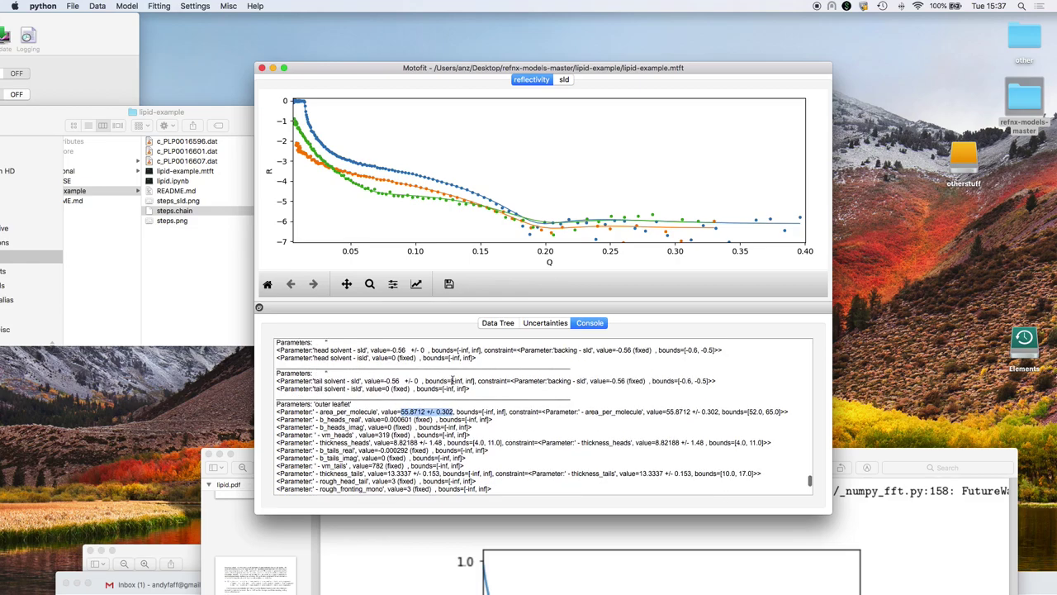
pyautogui.click(184, 234)
pyautogui.moveTo(242, 116); pyautogui.dragTo(328, 118)
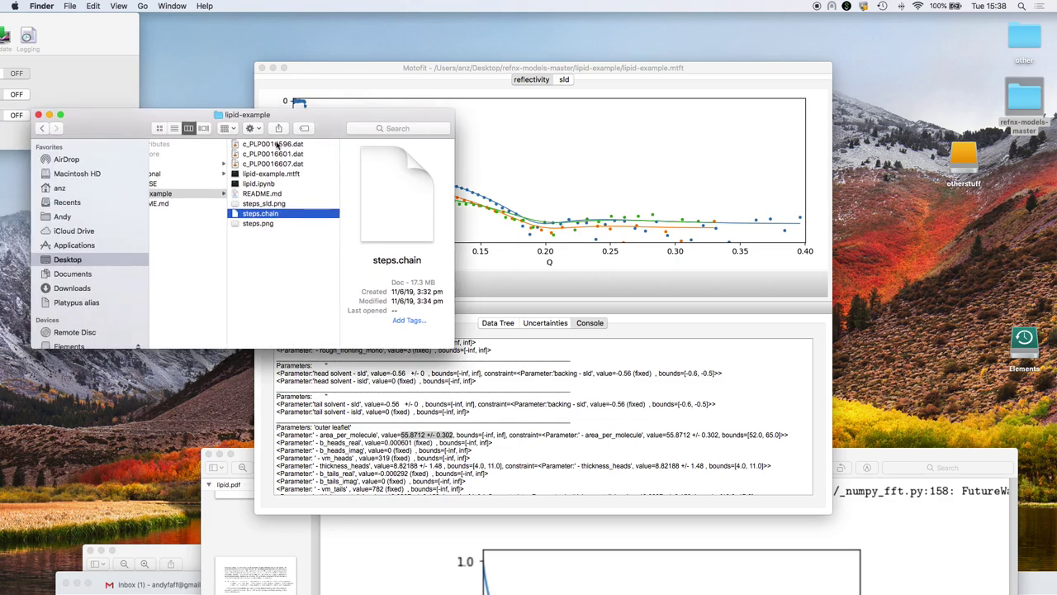
# Preview steps_sld.png in Quick Look to inspect the three SLD profiles' spread, then close it.
pyautogui.click(270, 204)
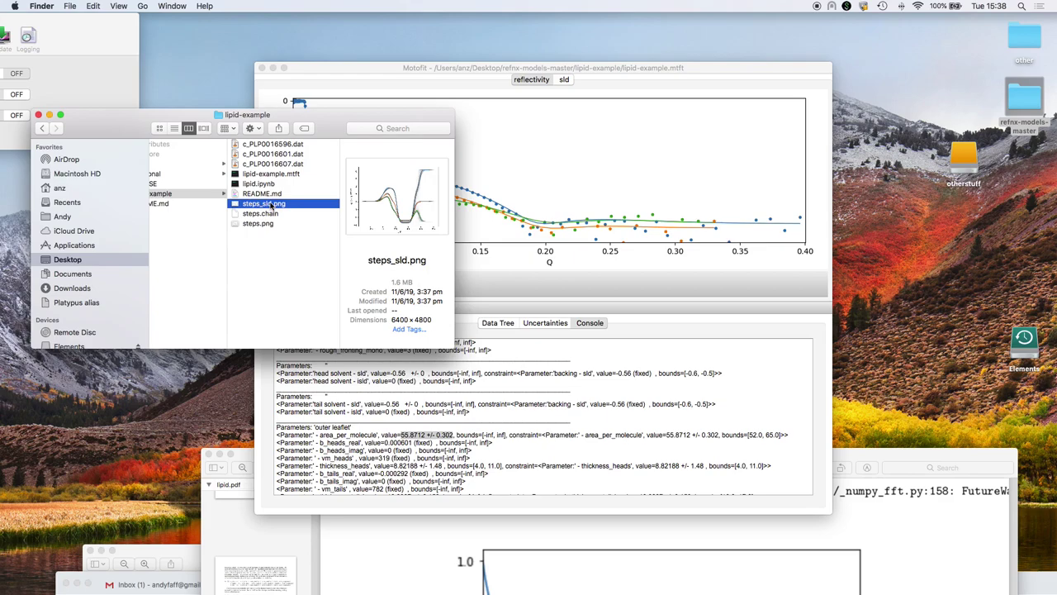
pyautogui.press('space')
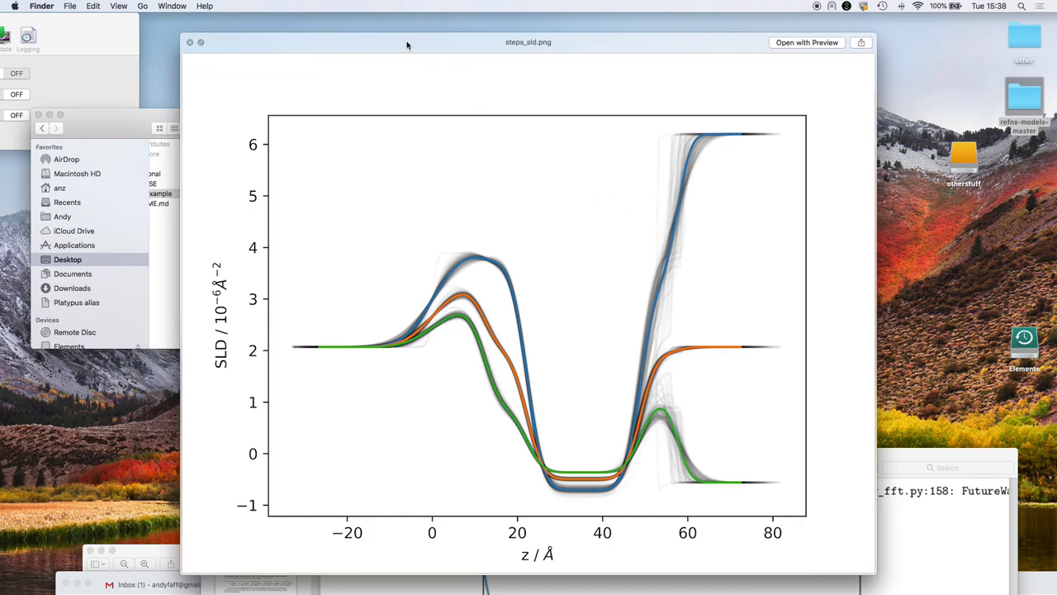
pyautogui.click(227, 43)
pyautogui.moveTo(227, 43); pyautogui.dragTo(264, 56)
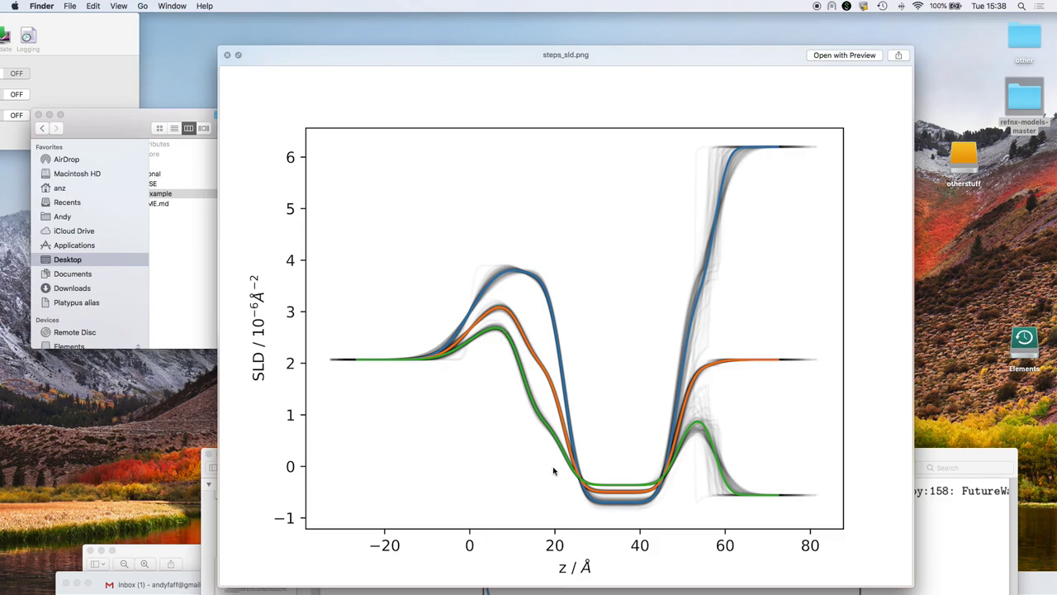
pyautogui.click(227, 54)
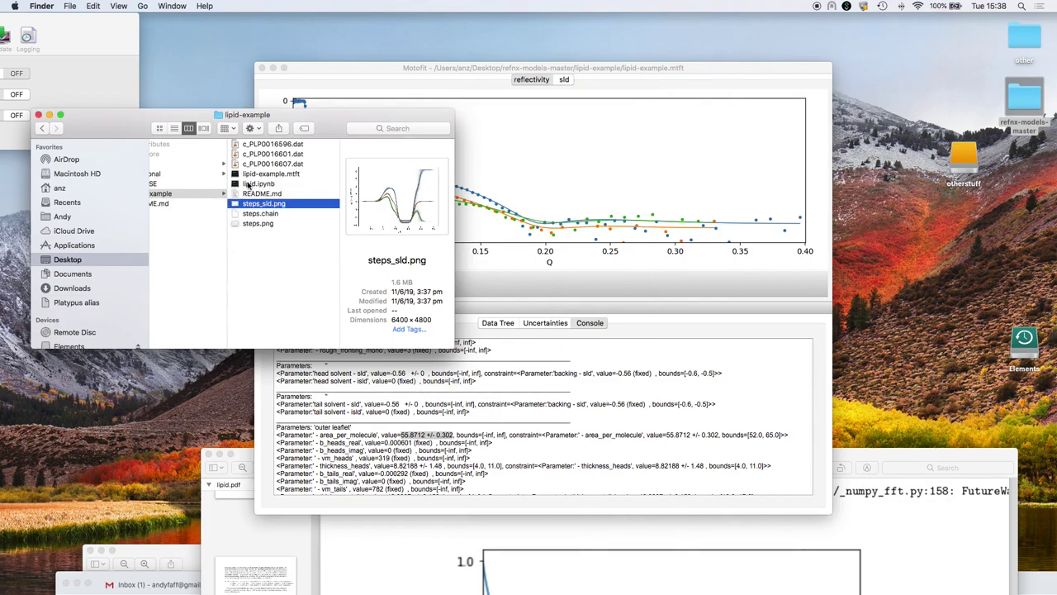
# Preview the steps.png reflectivity plot in Quick Look, close it, and return to Motofit.
pyautogui.click(249, 225)
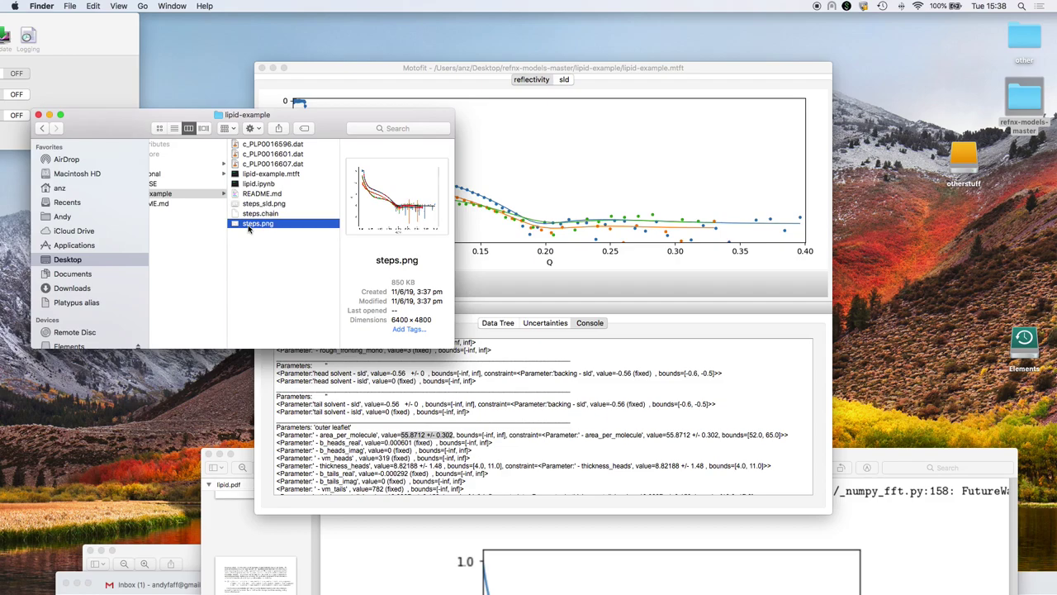
pyautogui.press('space')
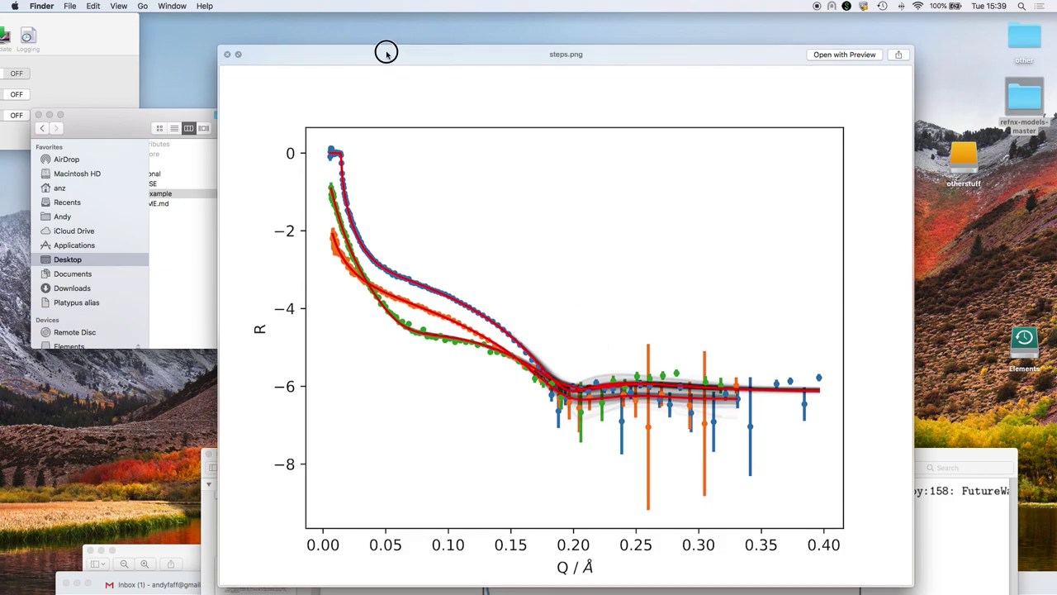
pyautogui.moveTo(389, 52); pyautogui.dragTo(367, 41)
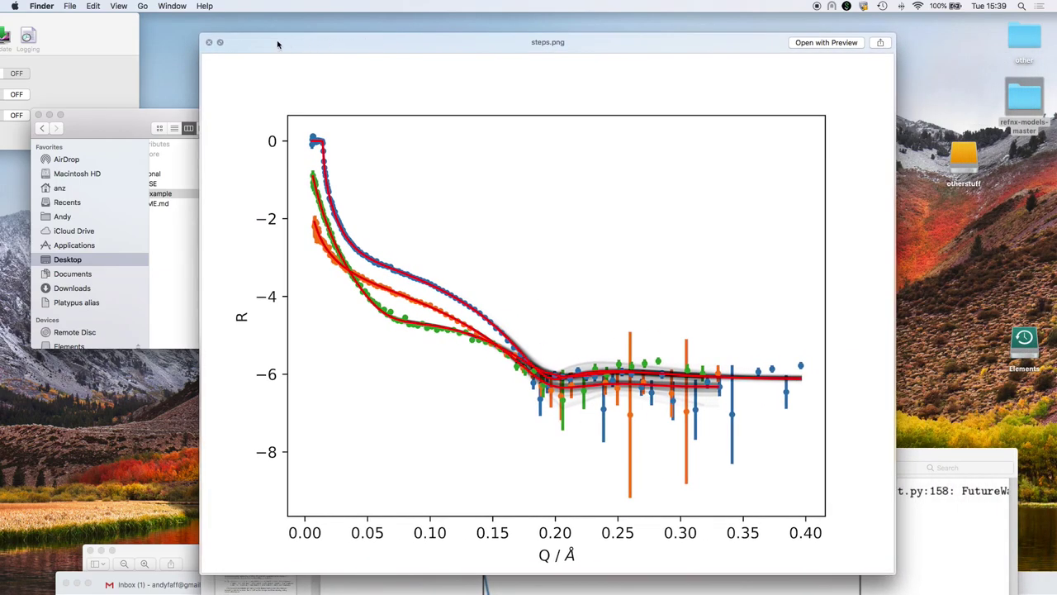
pyautogui.click(210, 43)
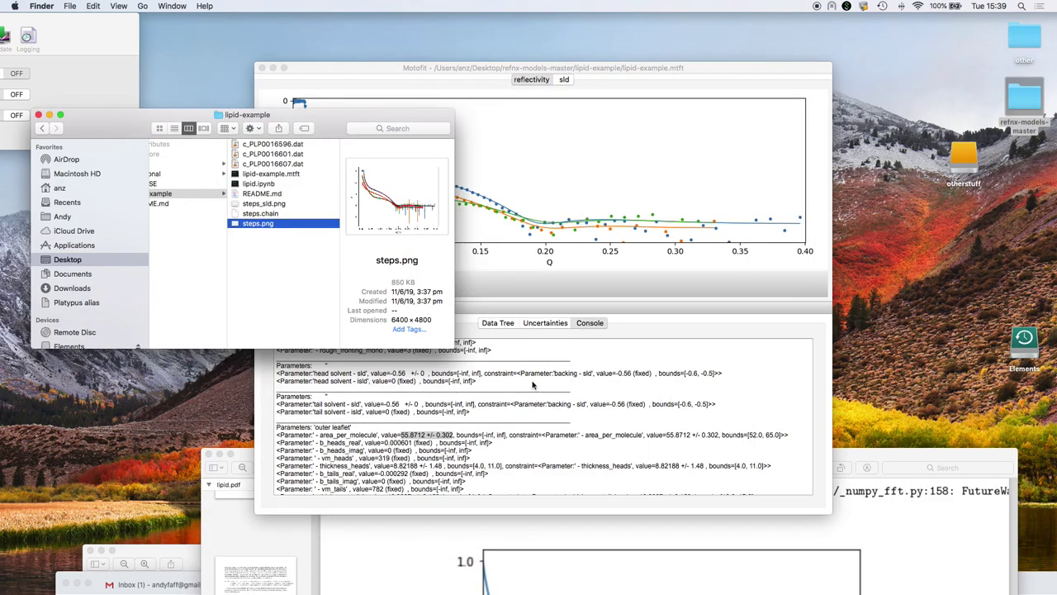
pyautogui.click(553, 387)
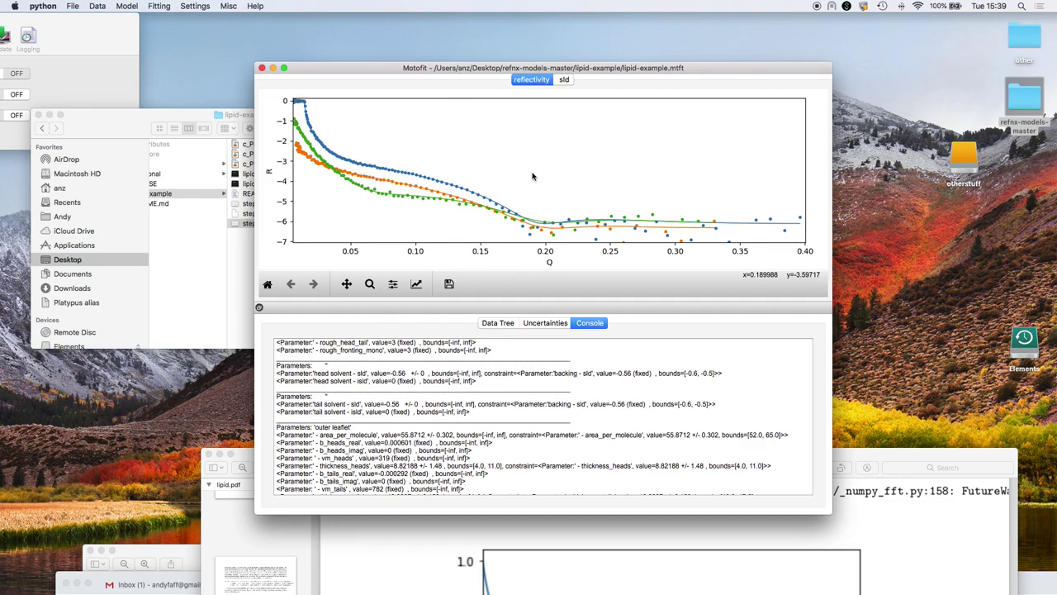
# Show the Data Tree, confirm the fitting algorithm is MCMC, and start a fit.
pyautogui.click(494, 324)
pyautogui.click(159, 6)
pyautogui.moveTo(184, 38)
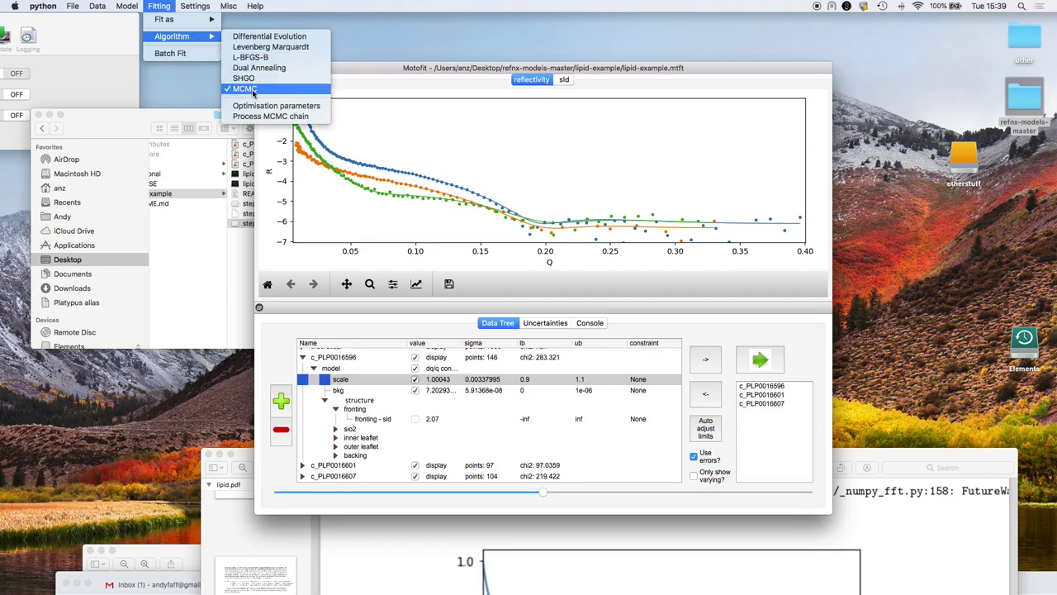
pyautogui.click(762, 360)
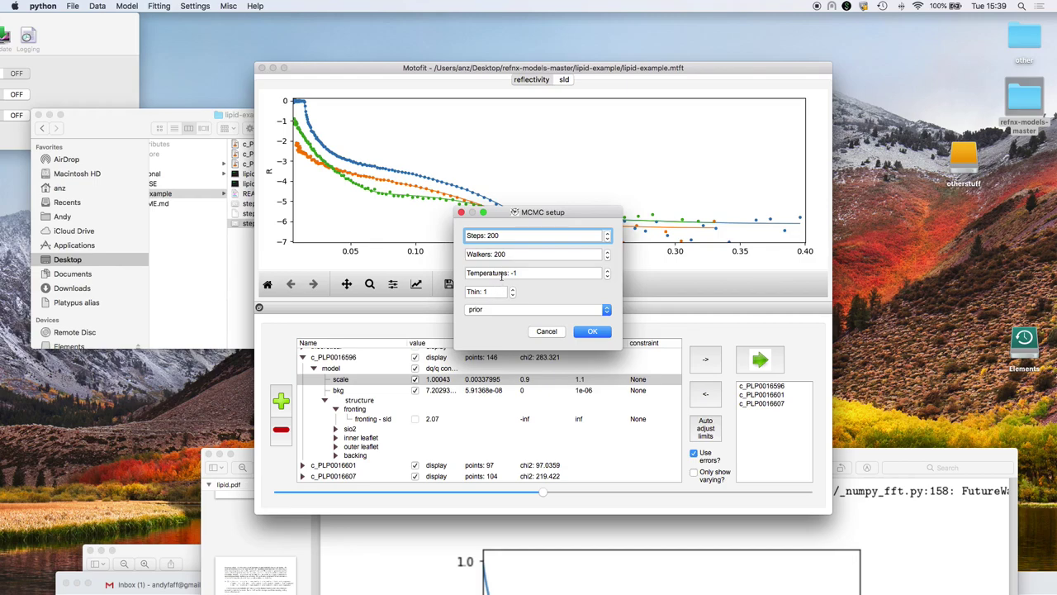
# Set thin to 400 and steps to 20, adjust walkers, then cancel the MCMC setup.
pyautogui.click(493, 293)
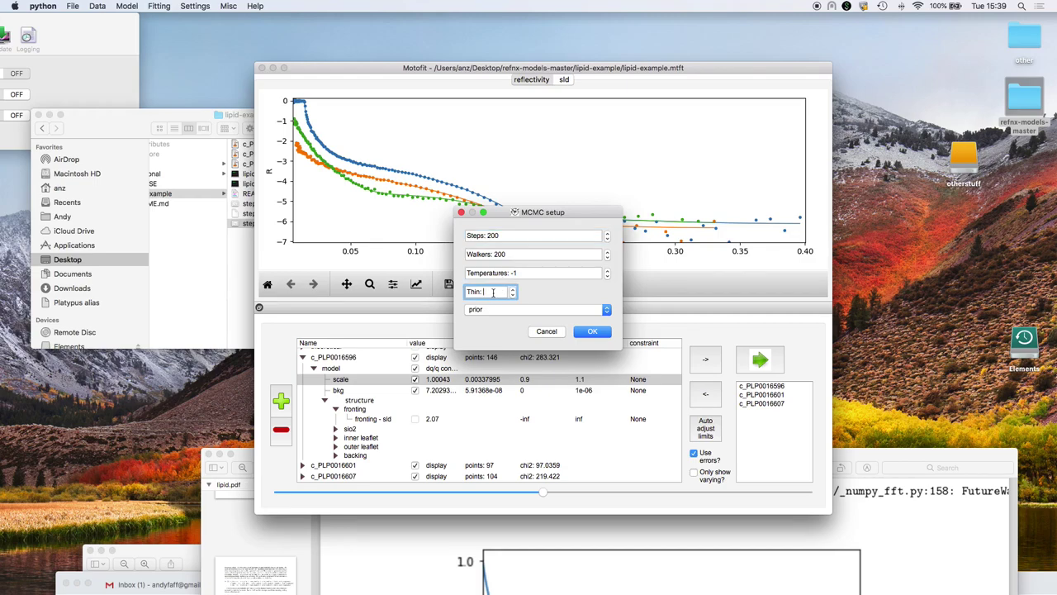
pyautogui.write('400')
pyautogui.click(487, 235)
pyautogui.moveTo(486, 235); pyautogui.dragTo(509, 235)
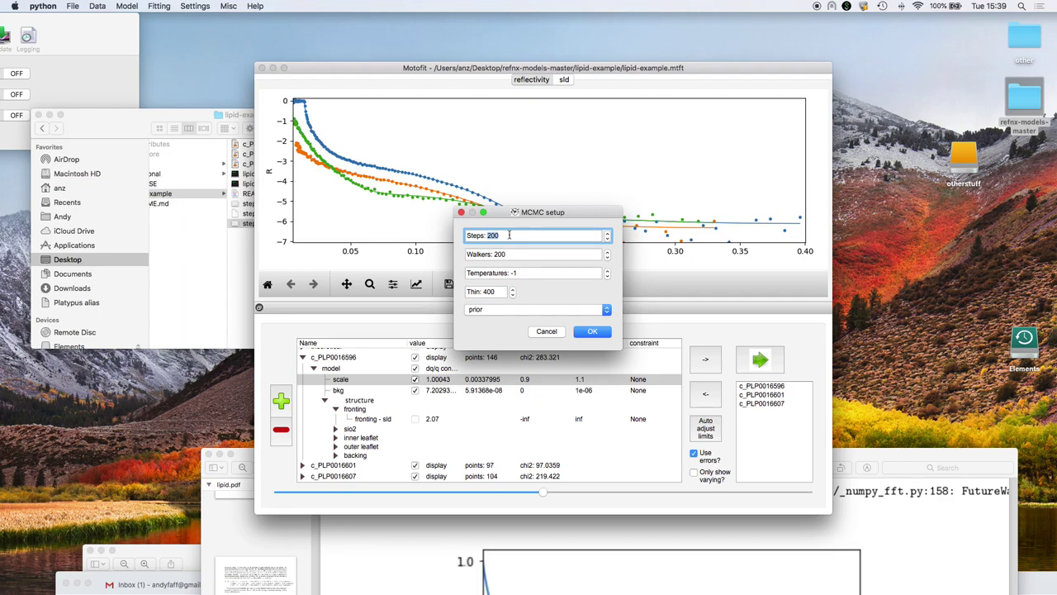
pyautogui.write('20')
pyautogui.click(492, 236)
pyautogui.click(496, 254)
pyautogui.write('10')
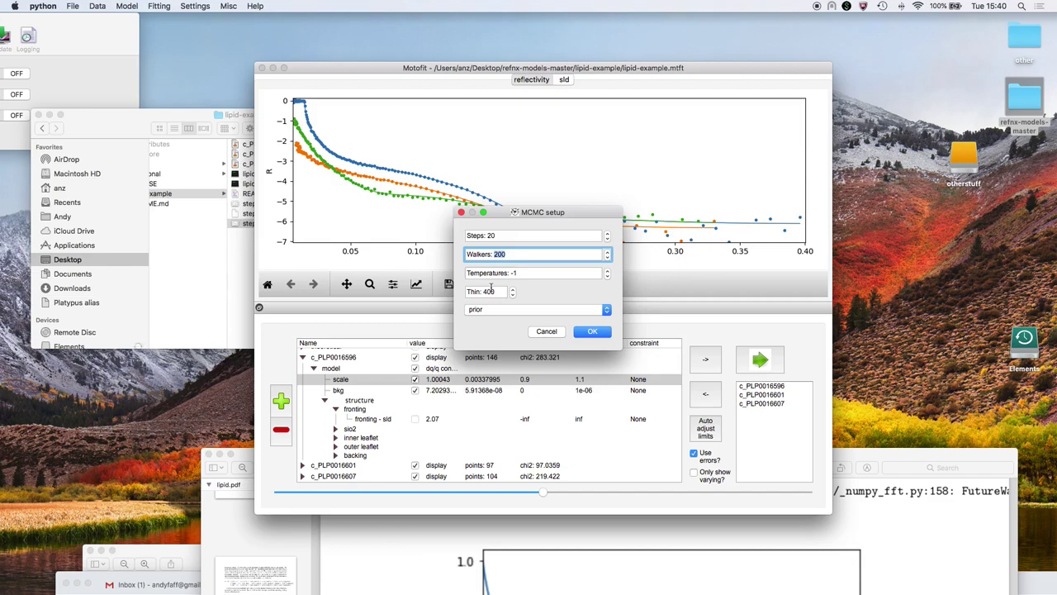
pyautogui.doubleClick(490, 293)
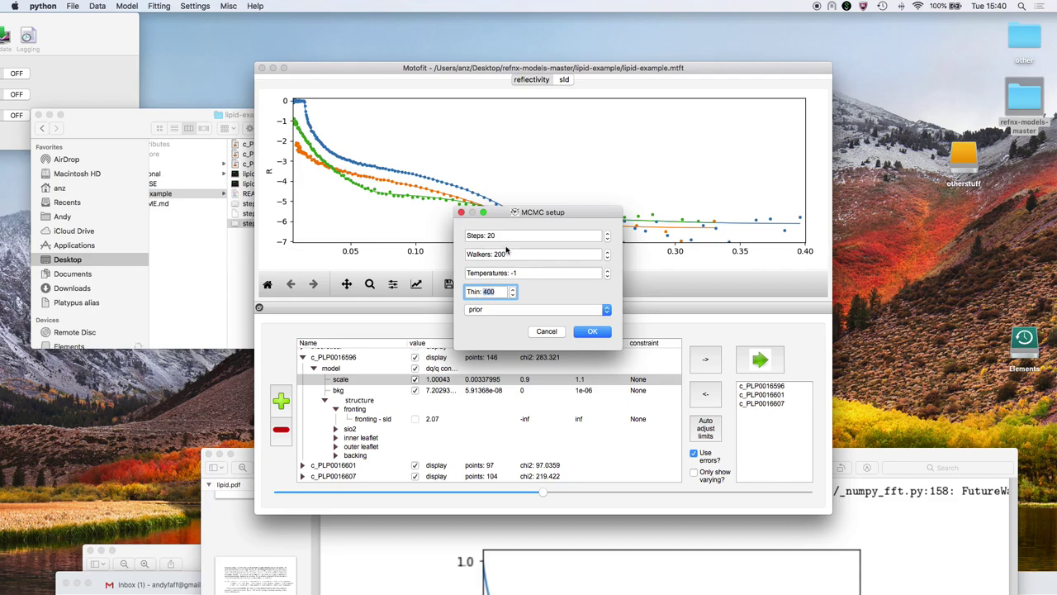
pyautogui.click(549, 331)
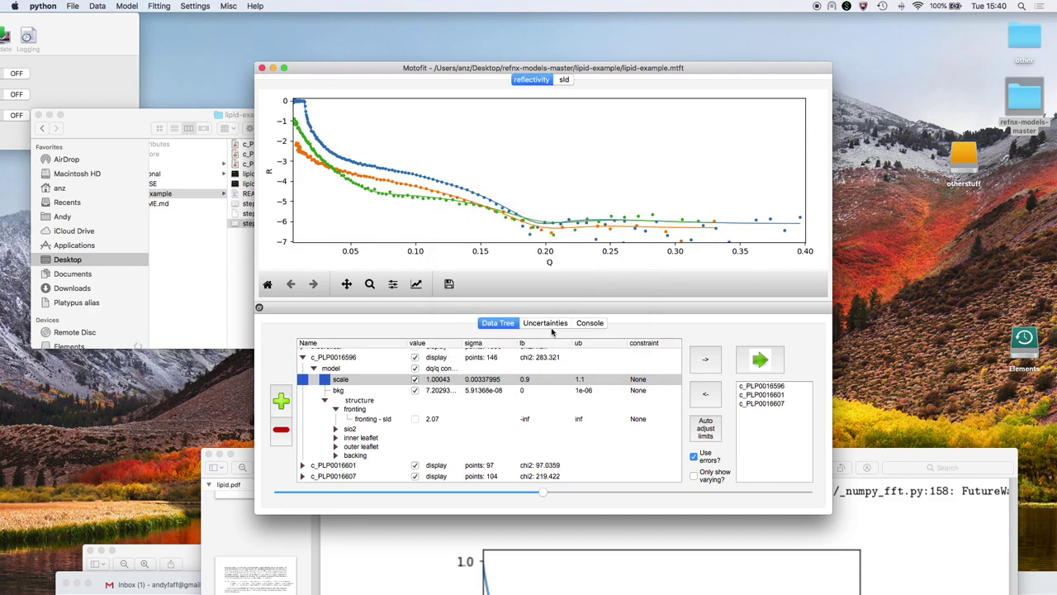
# Load steps.chain through Fitting > Algorithm > Process MCMC chain.
pyautogui.click(158, 6)
pyautogui.moveTo(173, 36)
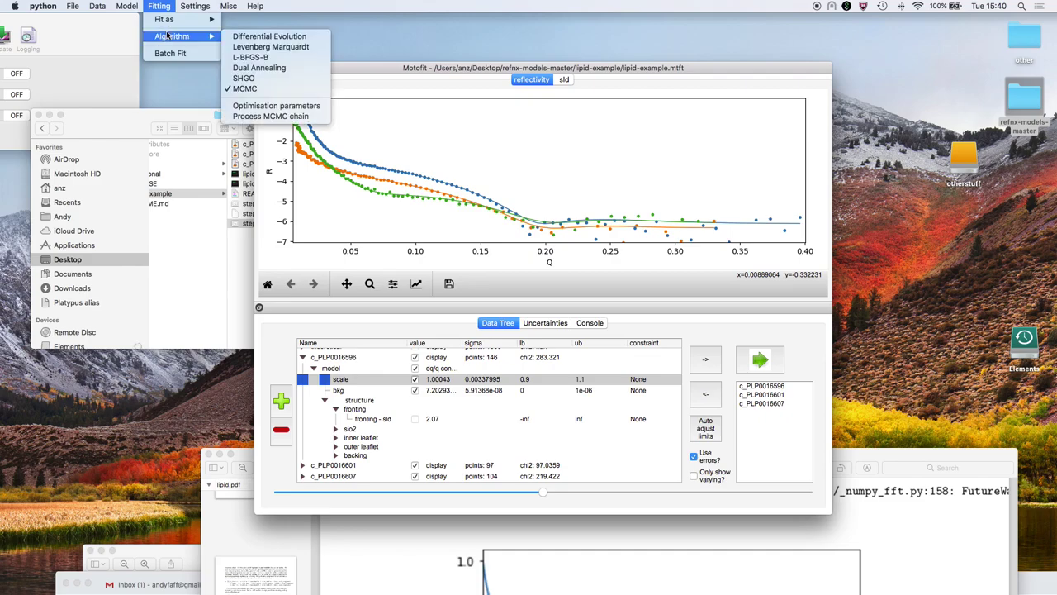
pyautogui.click(282, 116)
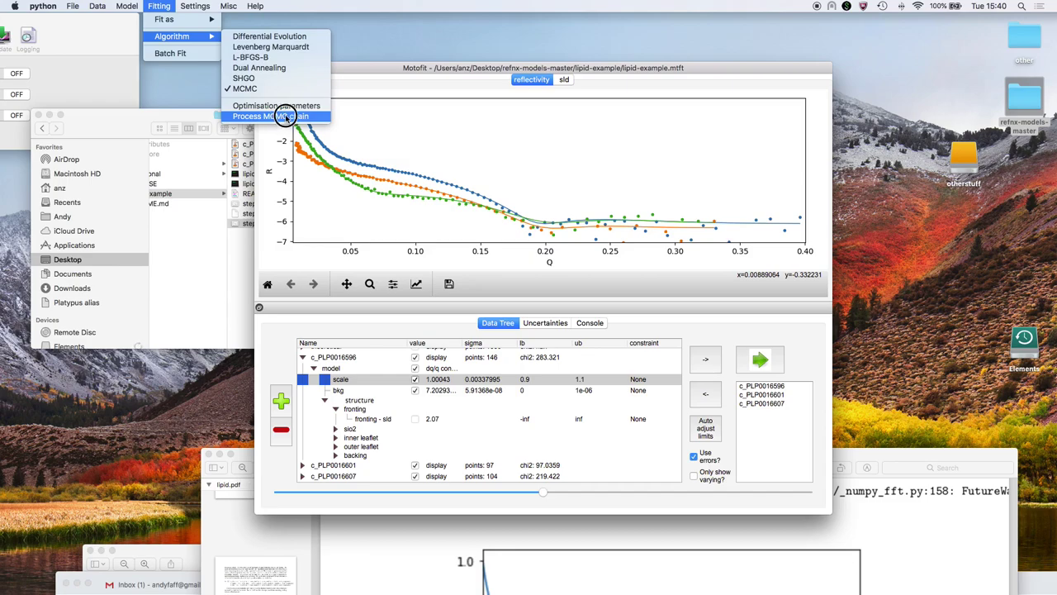
pyautogui.click(285, 117)
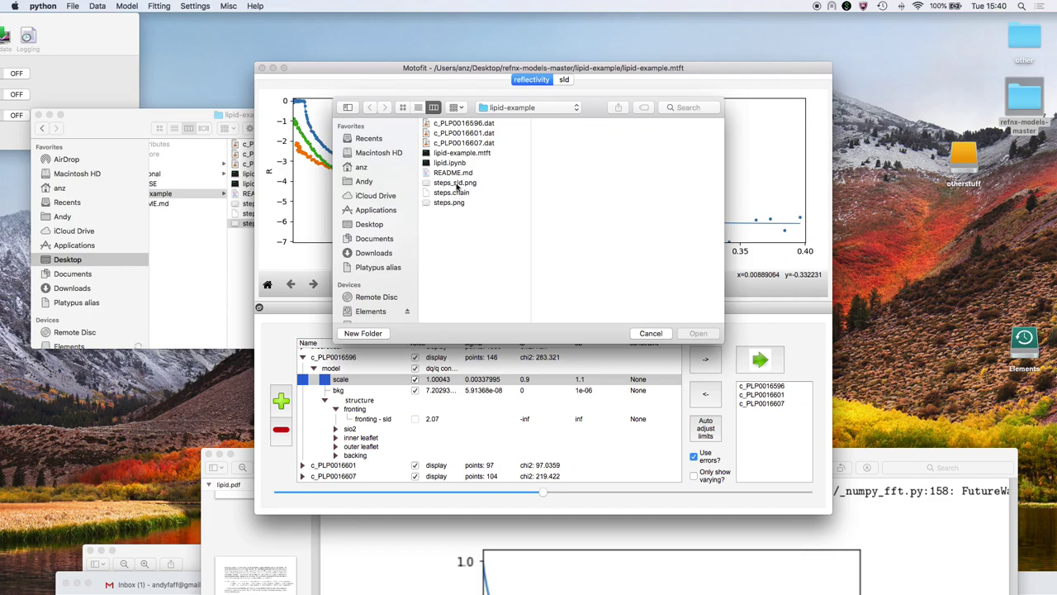
pyautogui.click(448, 192)
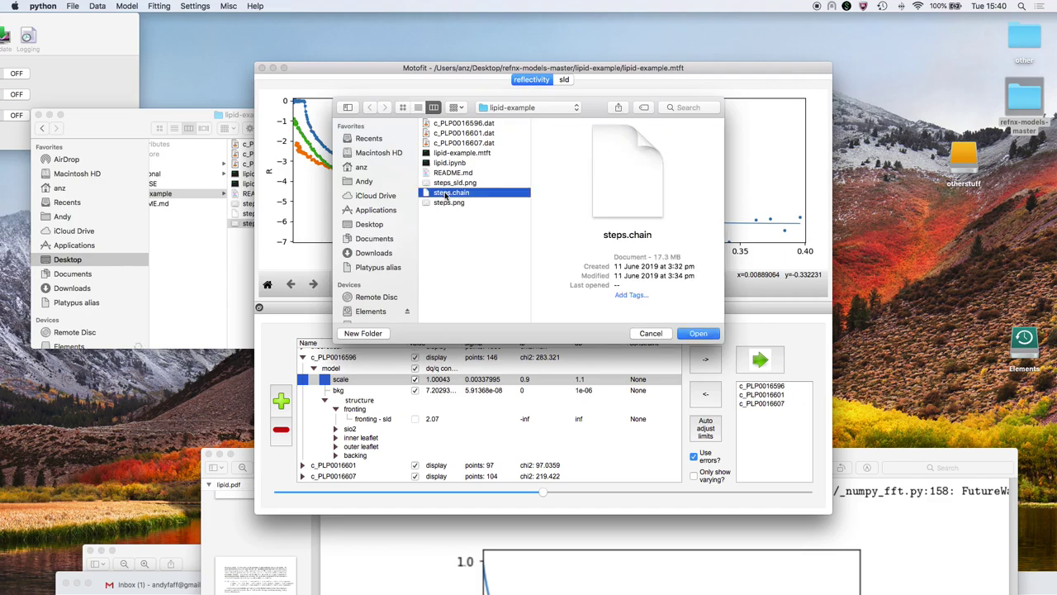
pyautogui.doubleClick(447, 194)
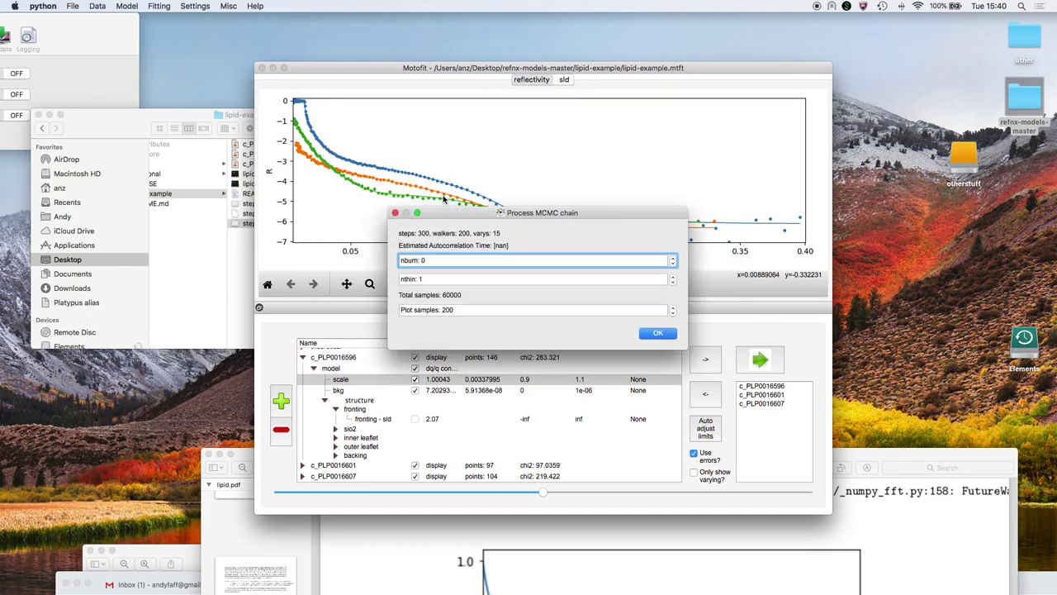
# Process the chain with nthin 20 and nburn 10 (3000 samples), then check Finder.
pyautogui.click(427, 279)
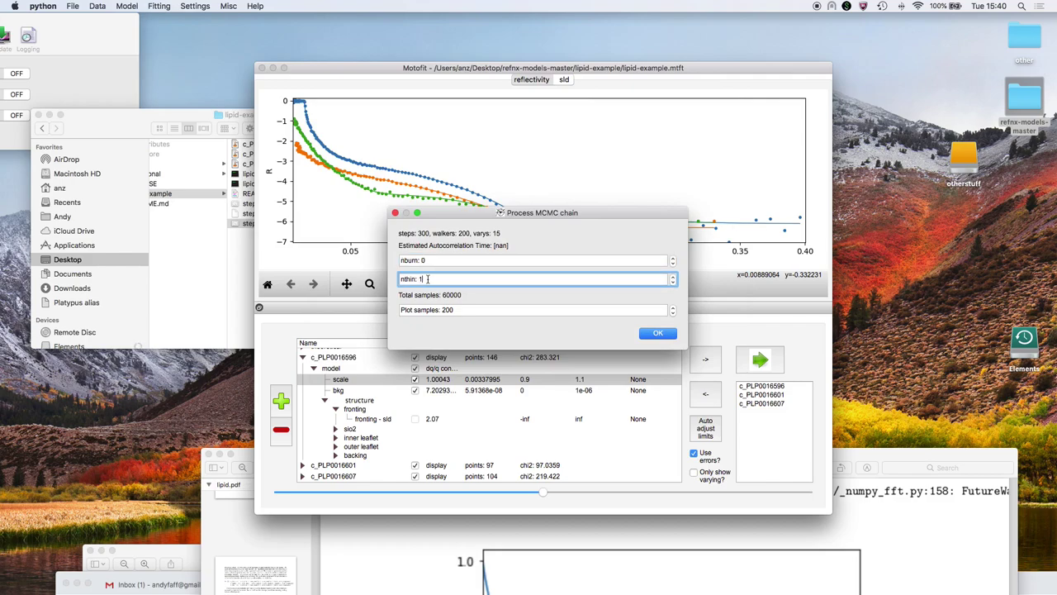
pyautogui.press('Up')
pyautogui.press('Up')
pyautogui.press('Up')
pyautogui.press('Up')
pyautogui.press('Up')
pyautogui.press('Up')
pyautogui.press('Up')
pyautogui.press('Up')
pyautogui.press('Up')
pyautogui.press('Up')
pyautogui.press('Up')
pyautogui.press('Up')
pyautogui.press('Up')
pyautogui.press('Up')
pyautogui.press('Up')
pyautogui.press('Up')
pyautogui.press('Up')
pyautogui.press('Up')
pyautogui.press('Up')
pyautogui.click(427, 260)
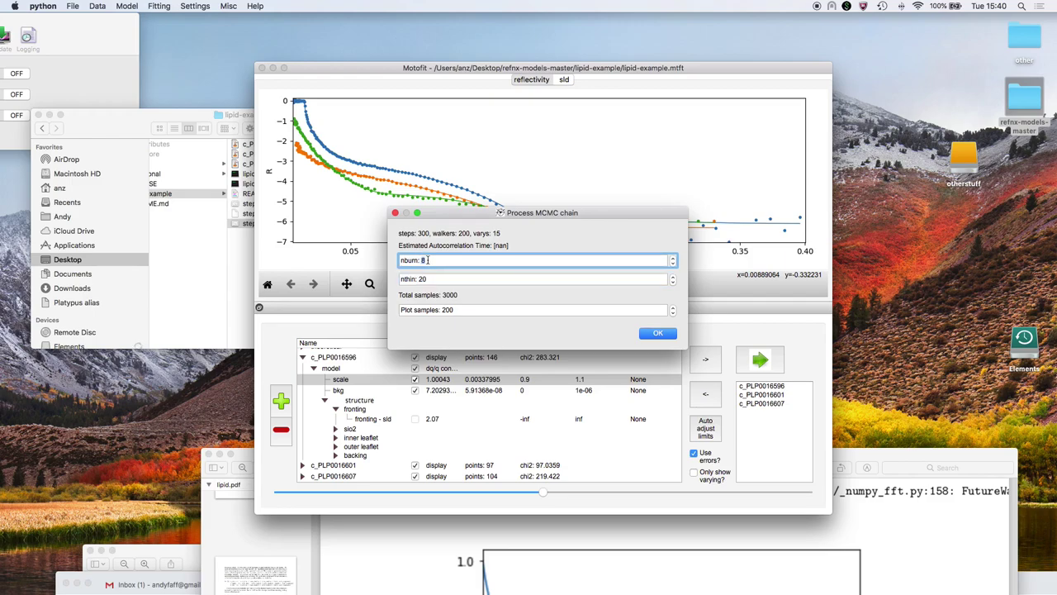
pyautogui.press('Up')
pyautogui.click(667, 335)
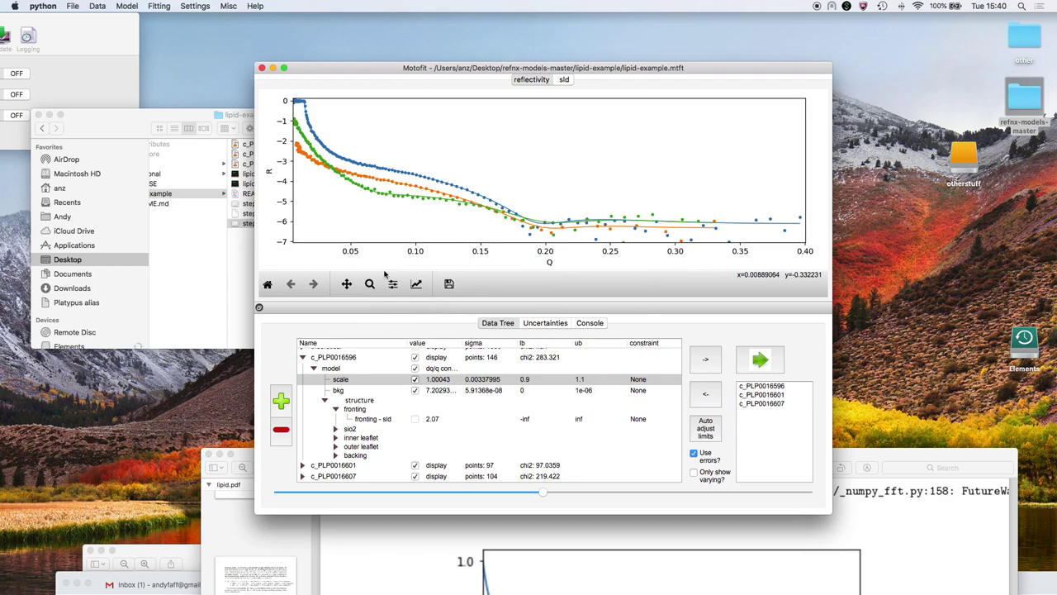
pyautogui.click(235, 241)
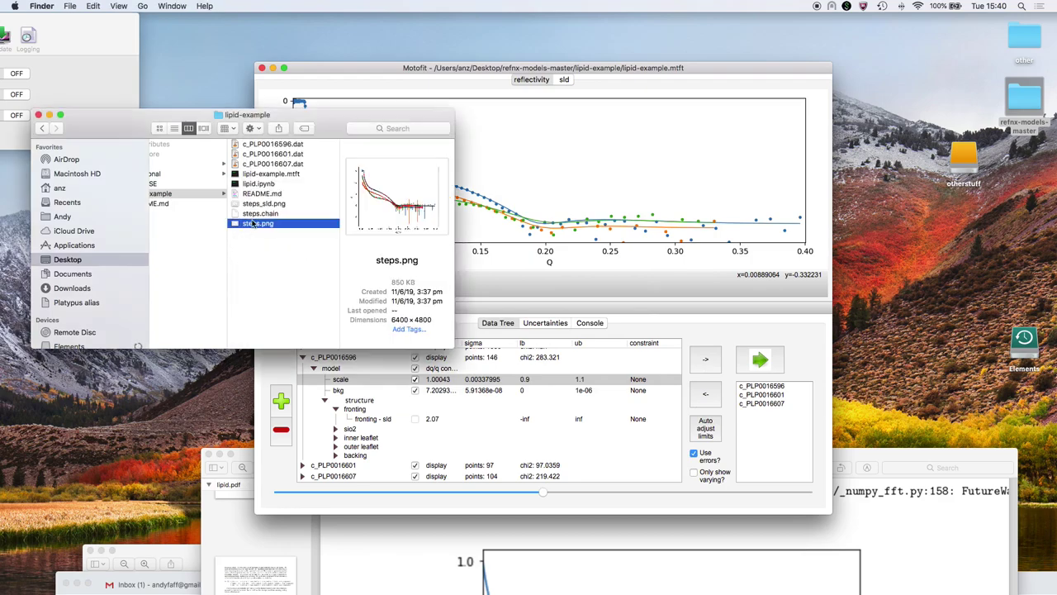